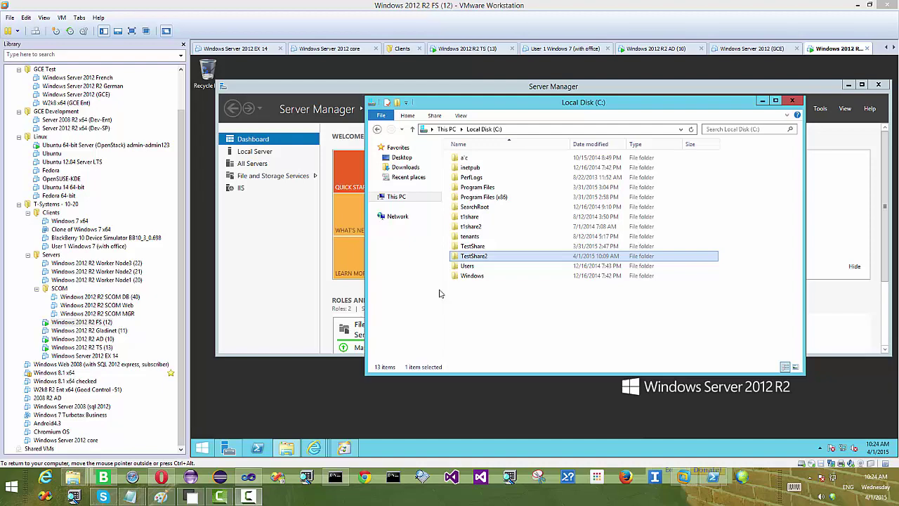
Step: Go through the VMs library, past the FS (12) and TS (13) machines, to Windows 2012 R2 AD (10)
double_click(102, 146)
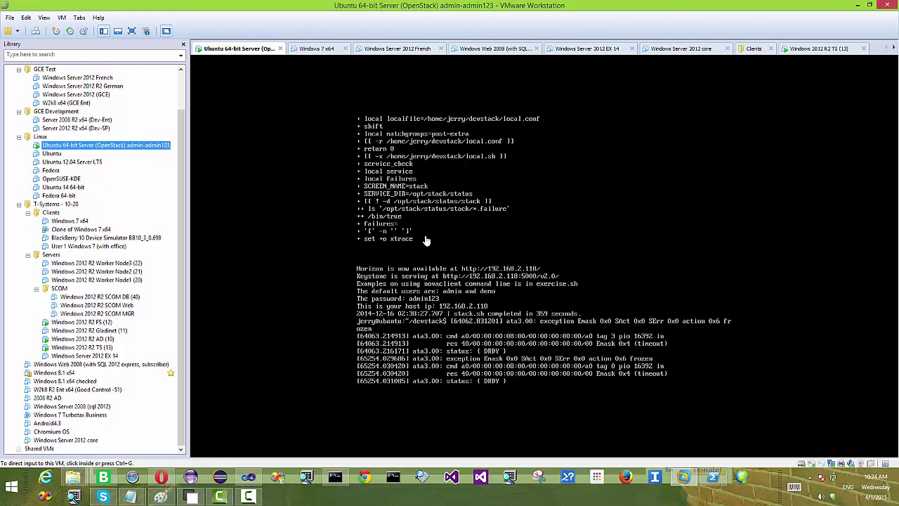
double_click(81, 322)
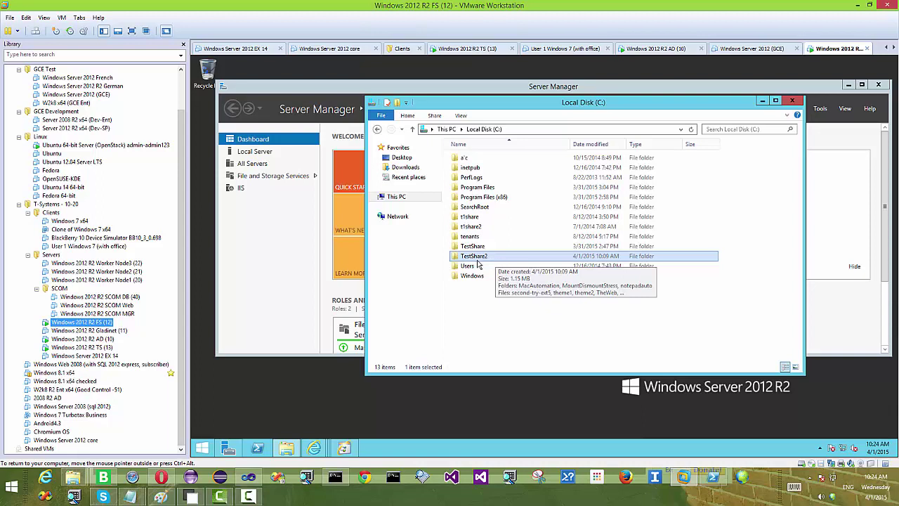
click(111, 347)
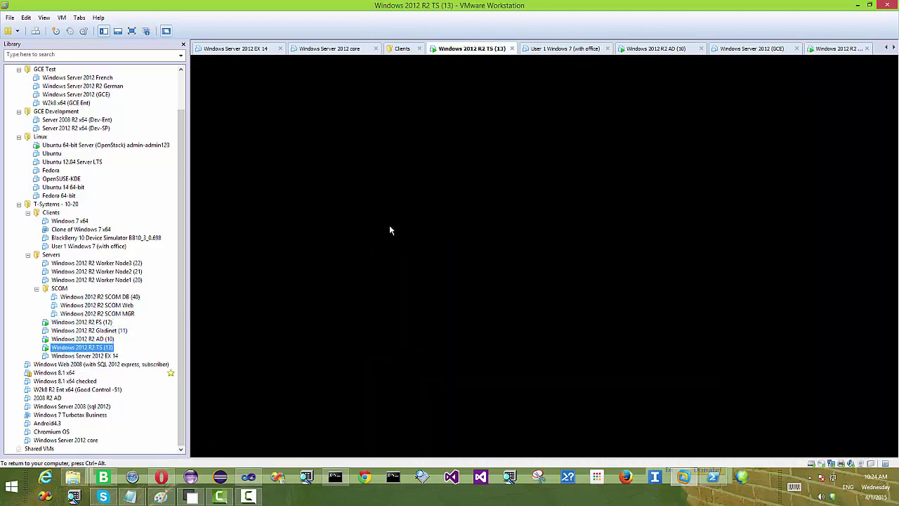
click(391, 231)
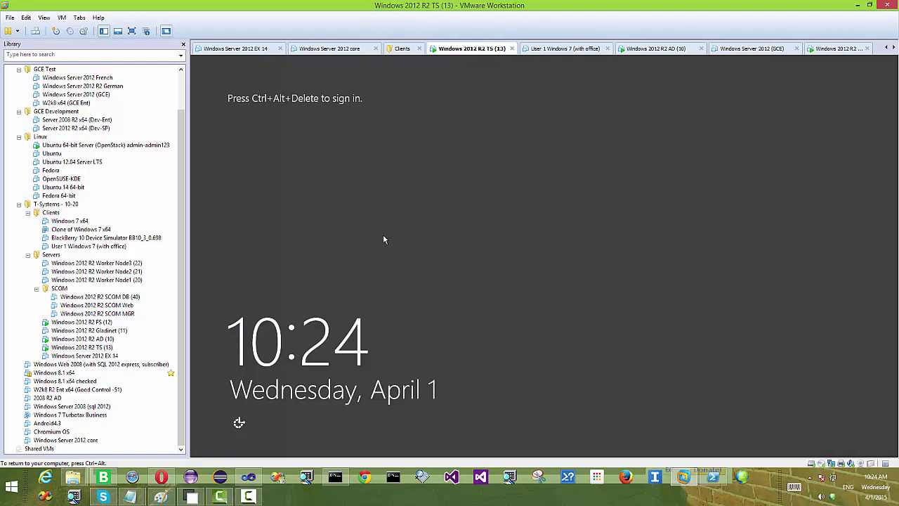
click(81, 340)
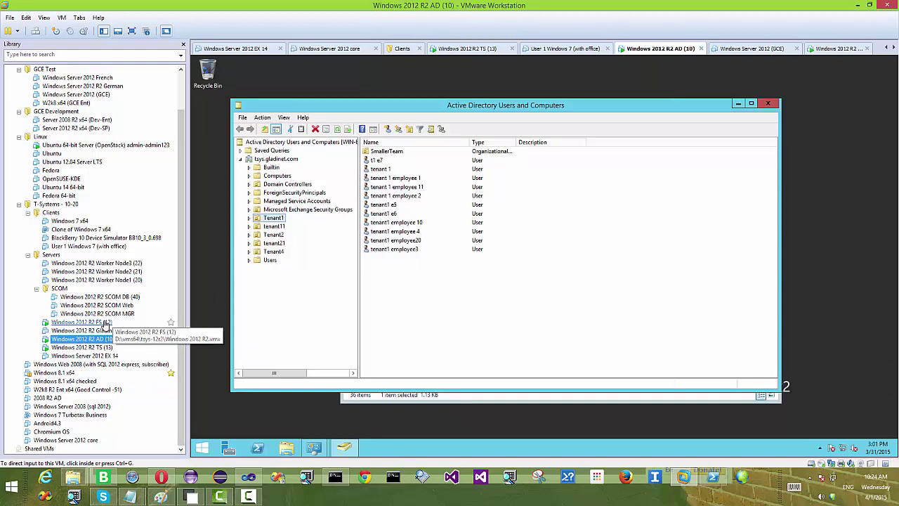
Step: Sign in to the Jerry Drive portal in Opera with the saved tenant username and password, saving the password
click(166, 482)
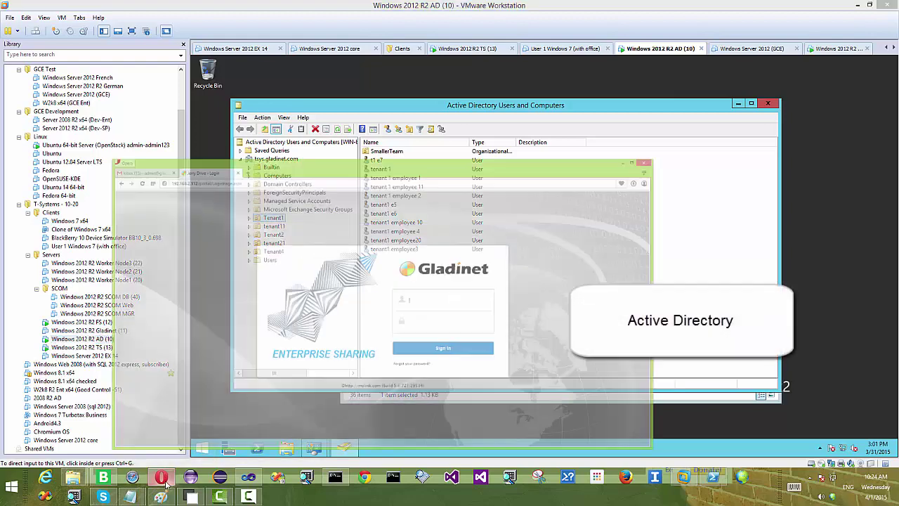
drag(386, 42, 401, 29)
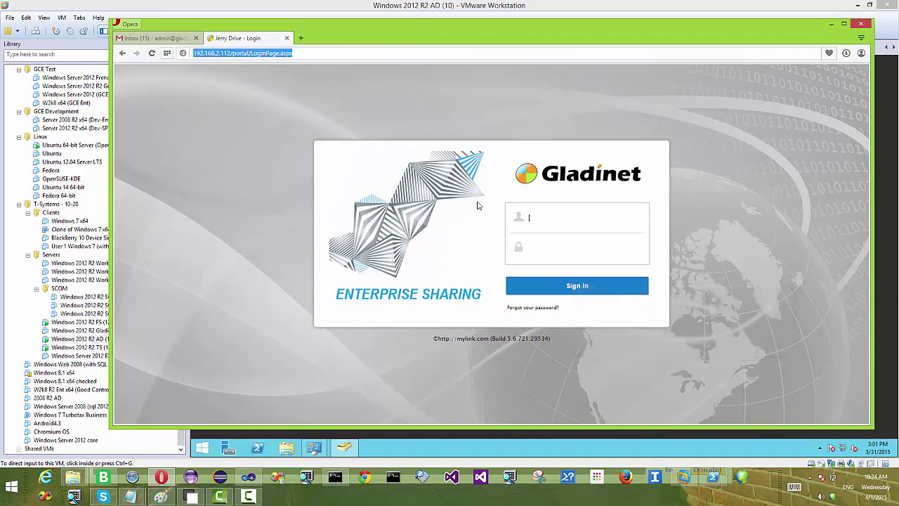
click(549, 218)
text(joe)
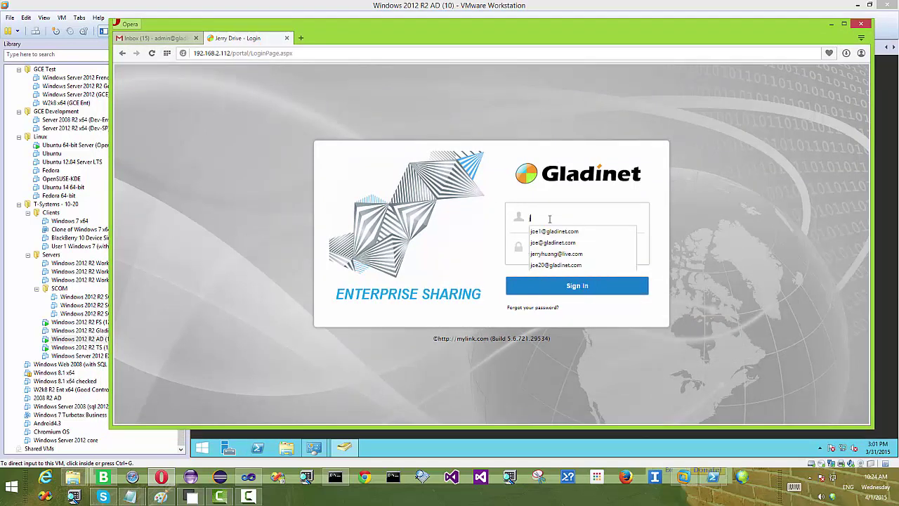
click(556, 254)
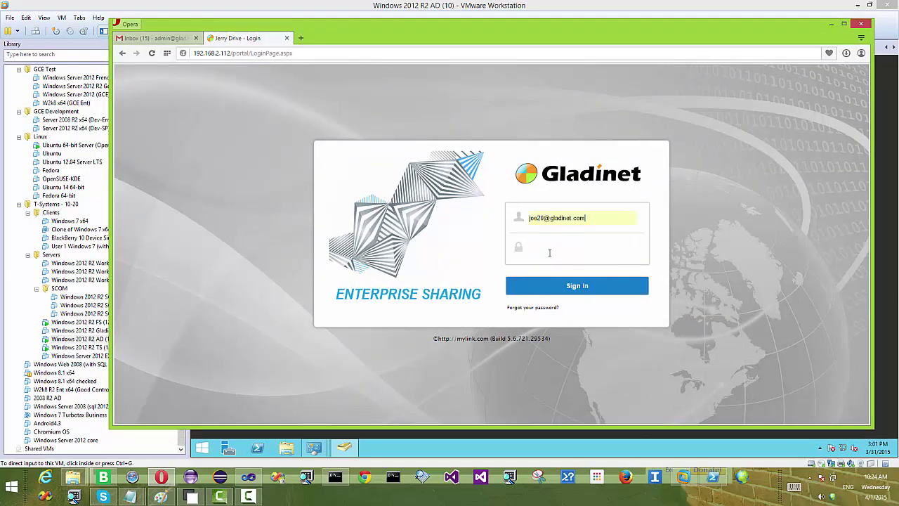
text(••)
click(576, 285)
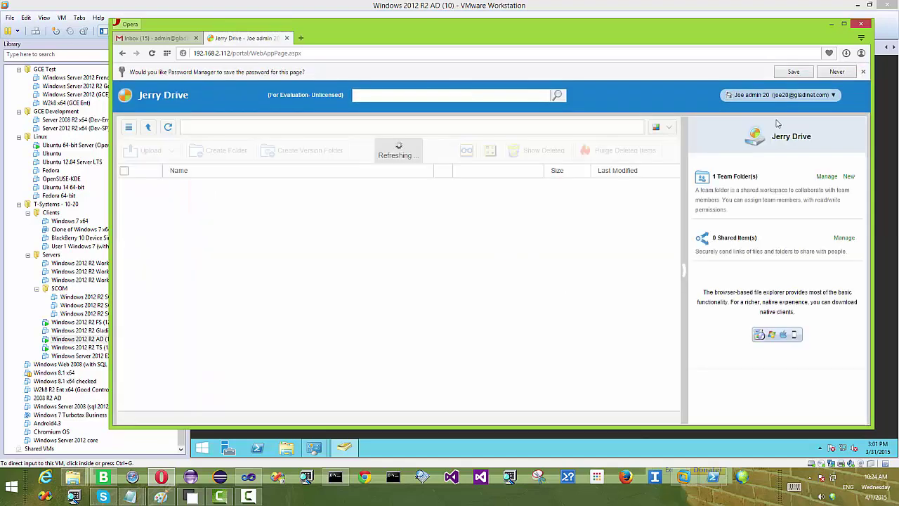
click(794, 73)
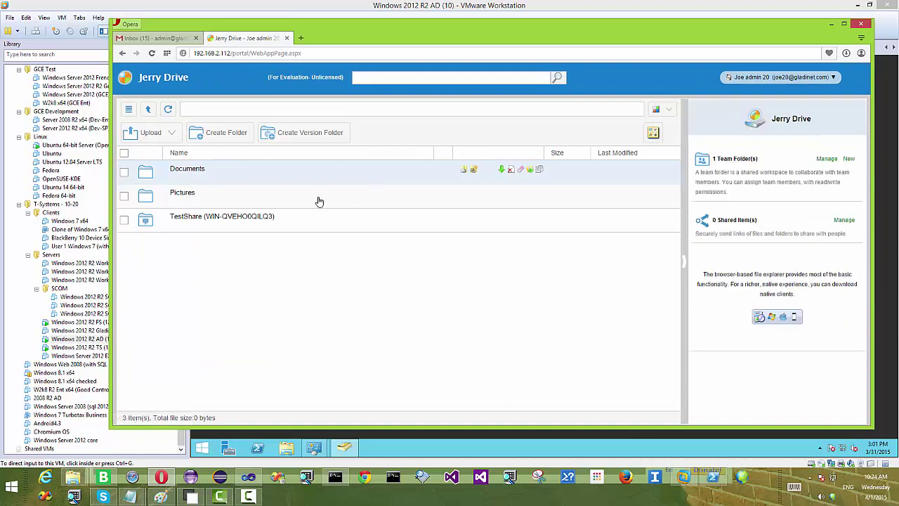
Step: Start the Migrate Existing Network Share via Server Agent wizard and select server WIN-QVEHO0QILQ3
click(797, 76)
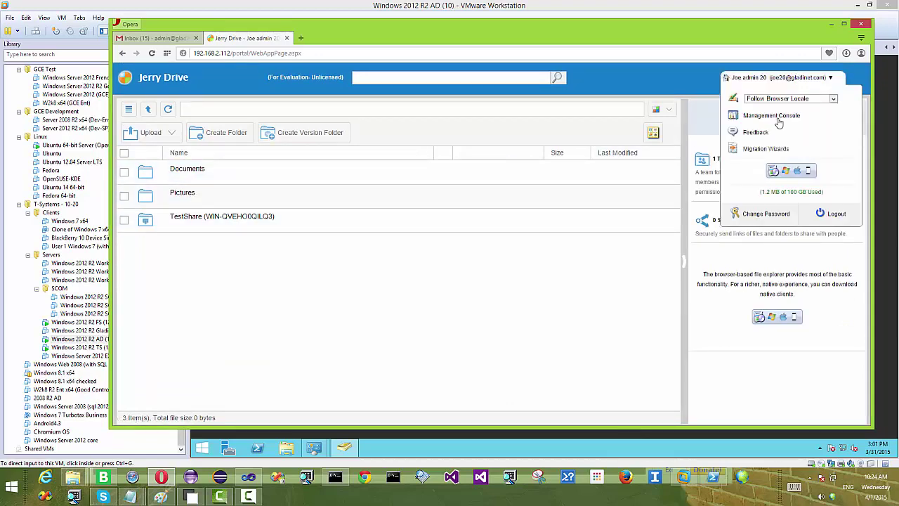
click(763, 150)
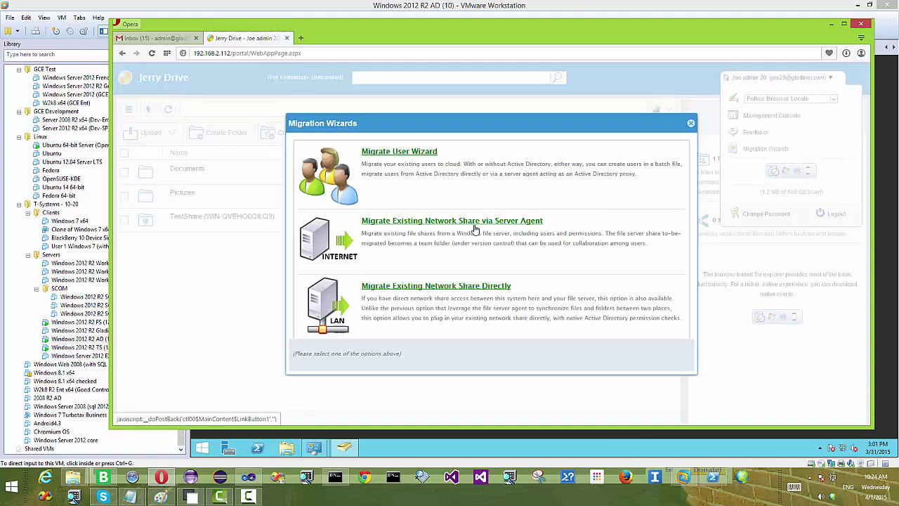
click(480, 222)
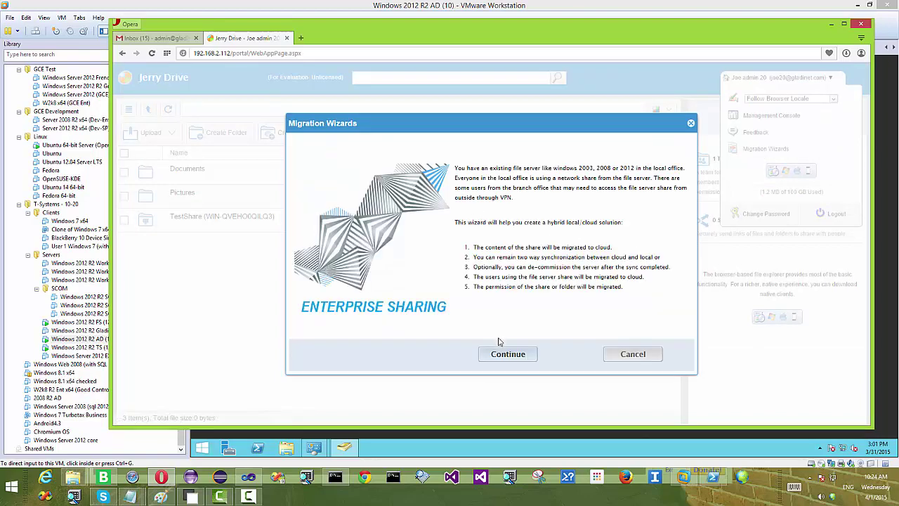
click(506, 355)
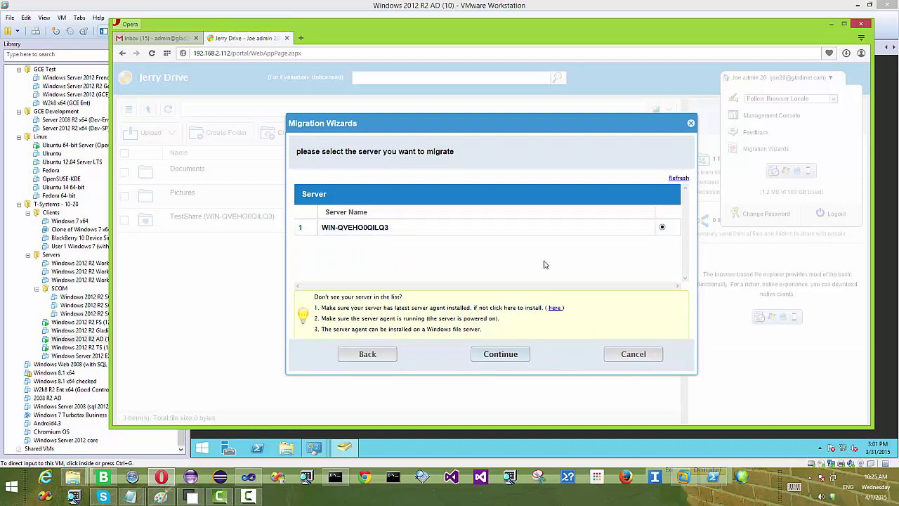
click(501, 354)
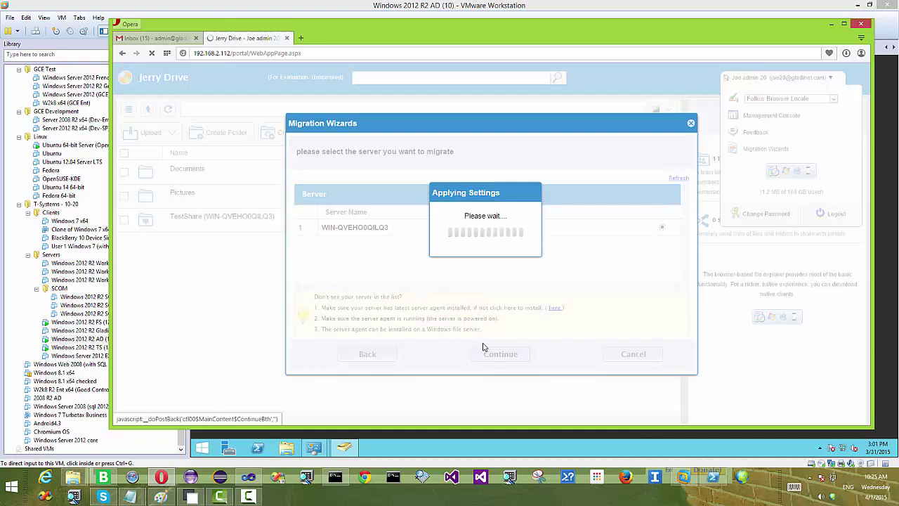
Step: Choose the TestShare2 share, exclude the Administrator user, and run the migration
click(384, 219)
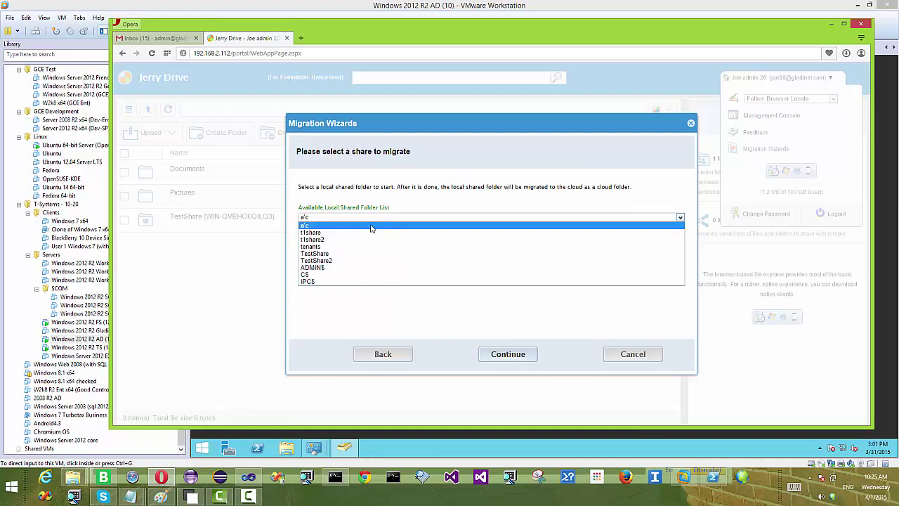
click(329, 261)
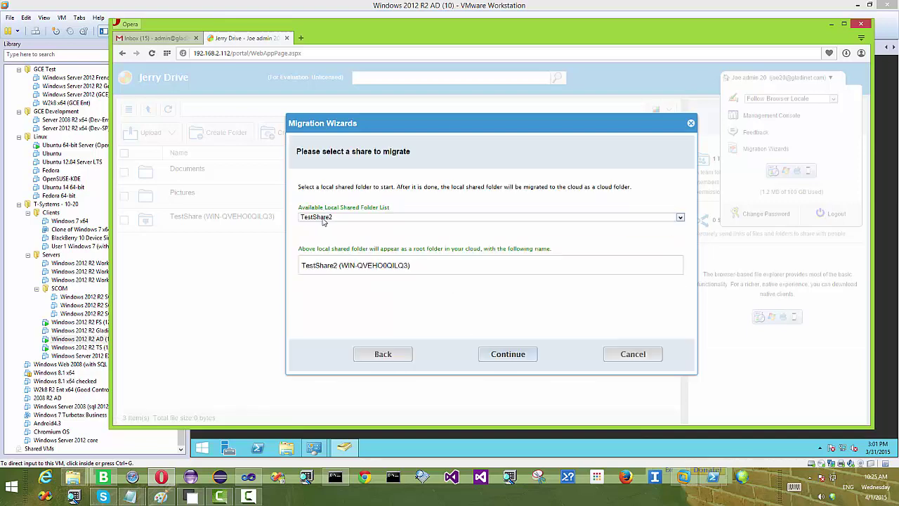
click(510, 355)
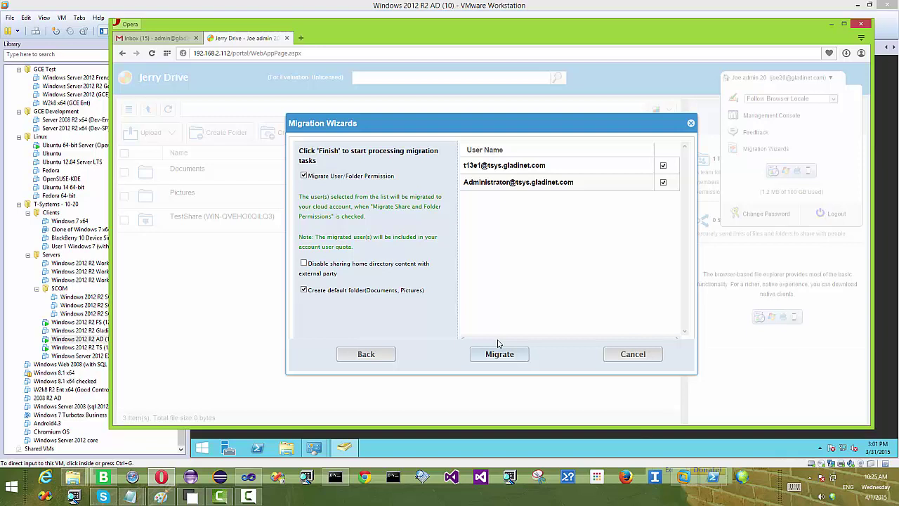
click(664, 184)
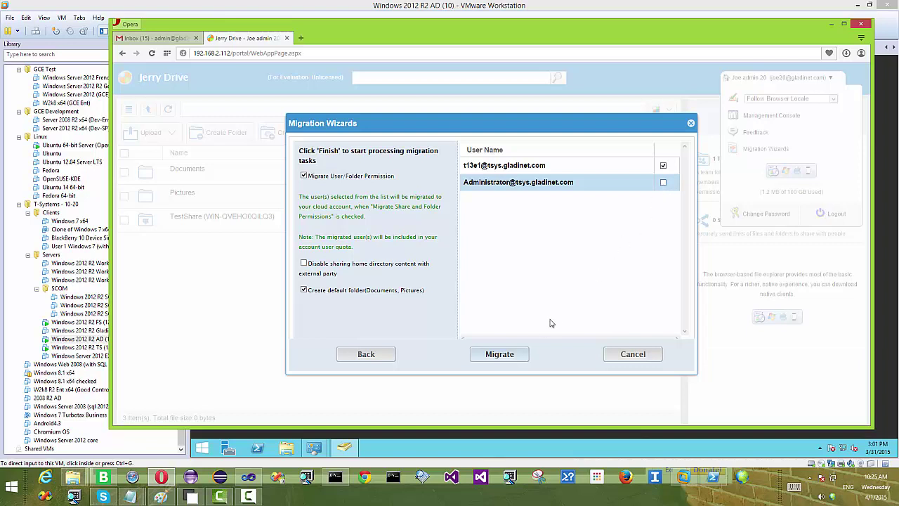
click(508, 358)
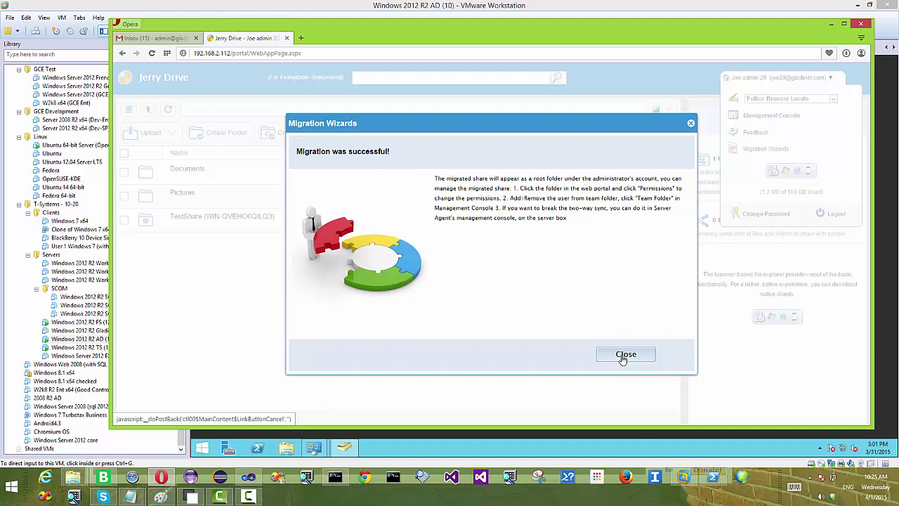
Step: Close the success dialog and refresh Jerry Drive so TestShare2 (WIN-QVEHO0QILQ3) is listed
click(625, 355)
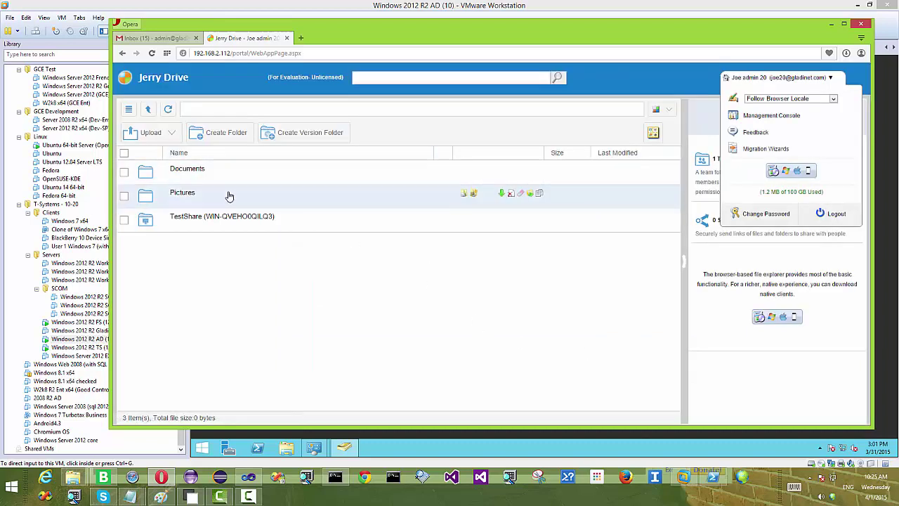
click(167, 109)
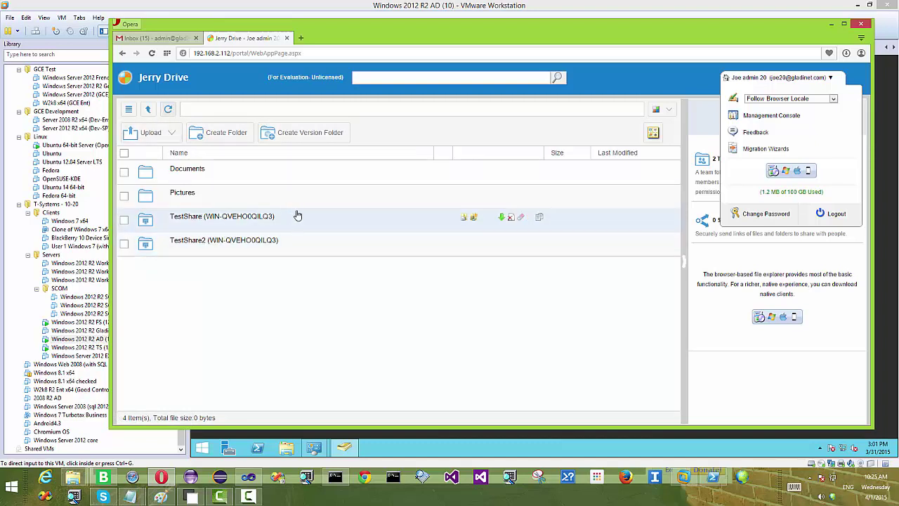
Step: Switch to the Windows 2012 R2 TS (13) machine and send Ctrl+Alt+Del to reach its sign-in
click(262, 8)
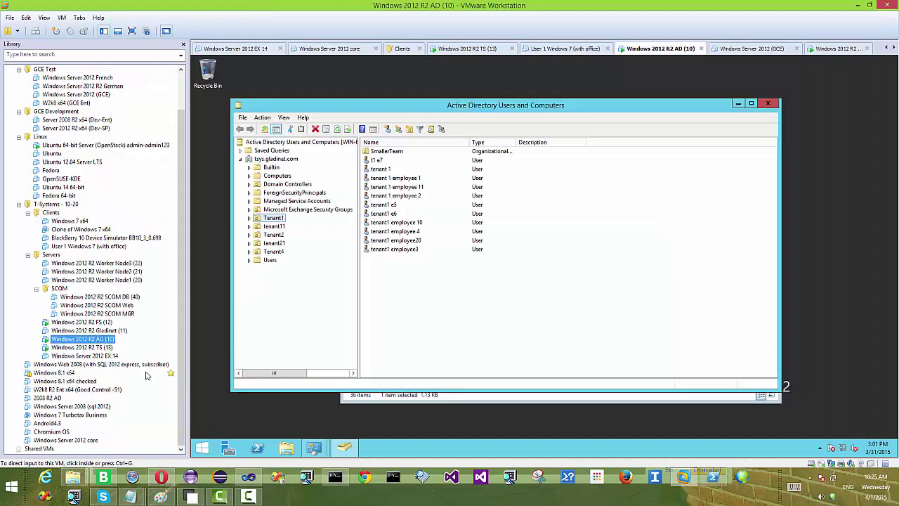
click(90, 348)
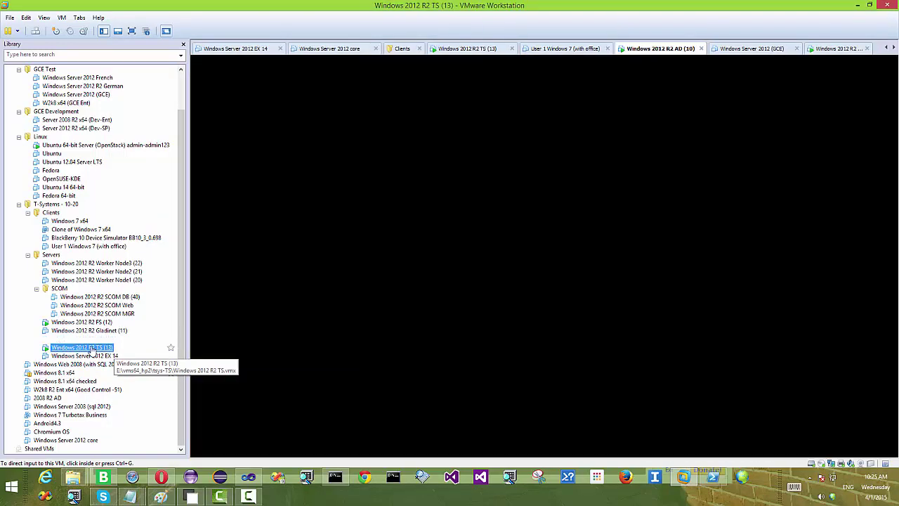
click(62, 17)
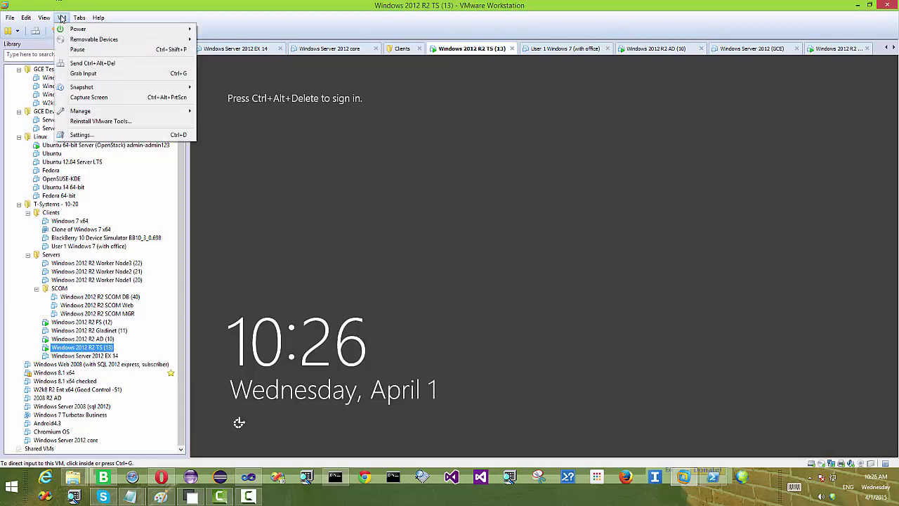
click(81, 63)
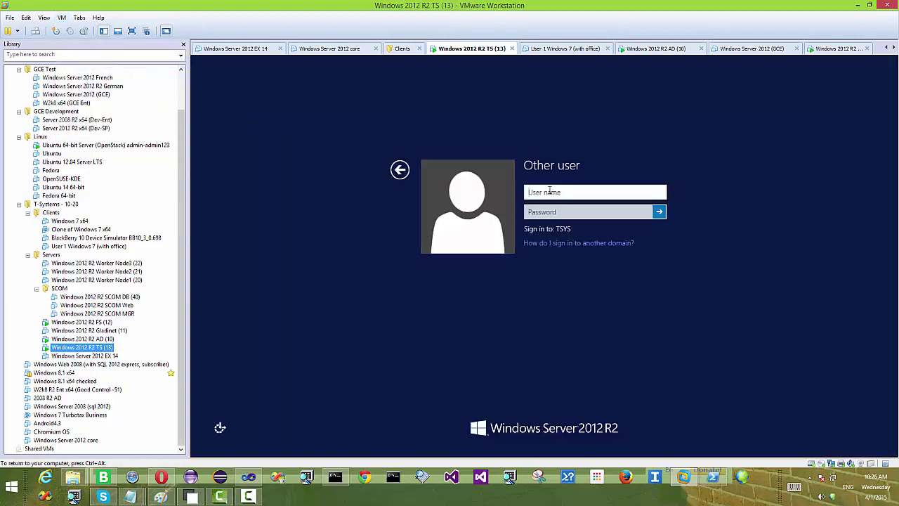
click(548, 194)
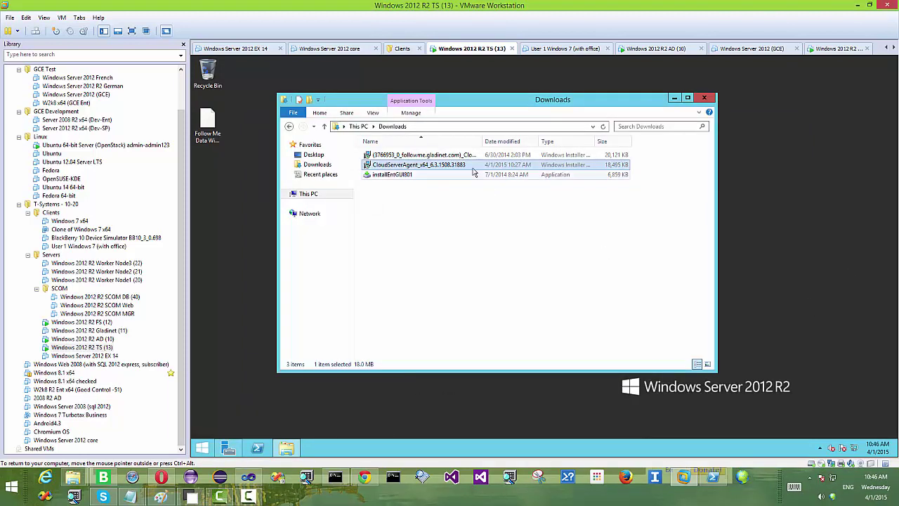
Step: Run the CloudServerAgent_x64 installer, accept the licence, install, and agree to restart the server
double_click(471, 167)
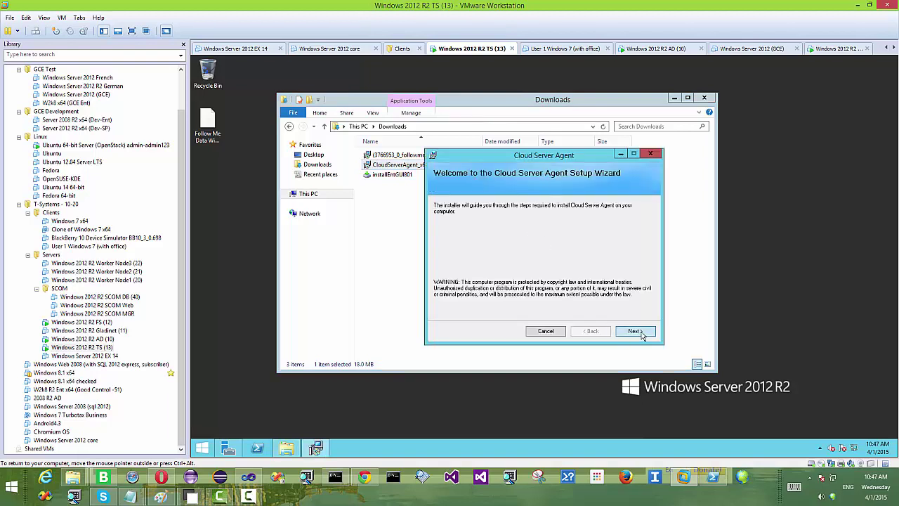
click(636, 331)
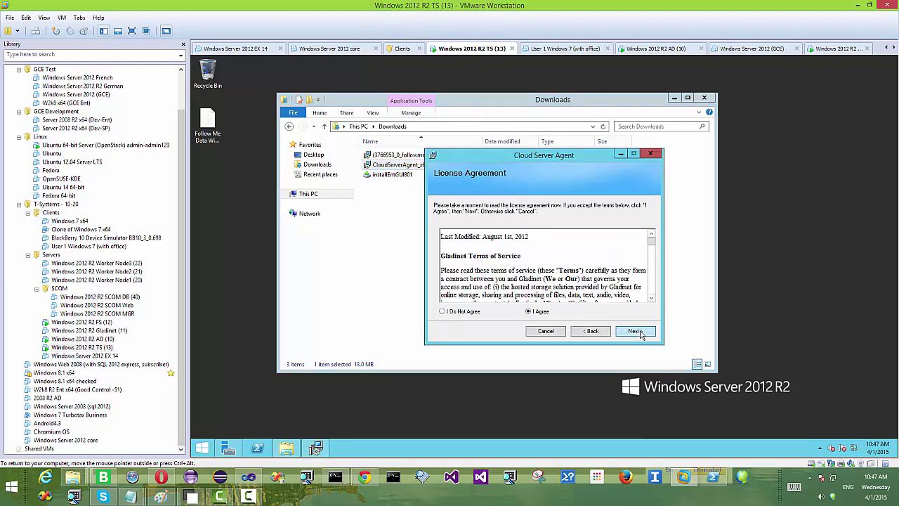
click(636, 331)
click(636, 331)
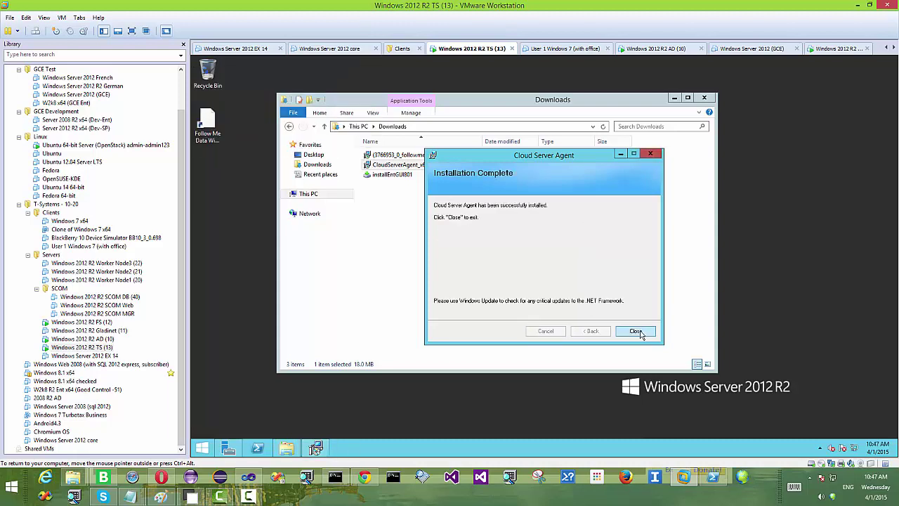
click(636, 331)
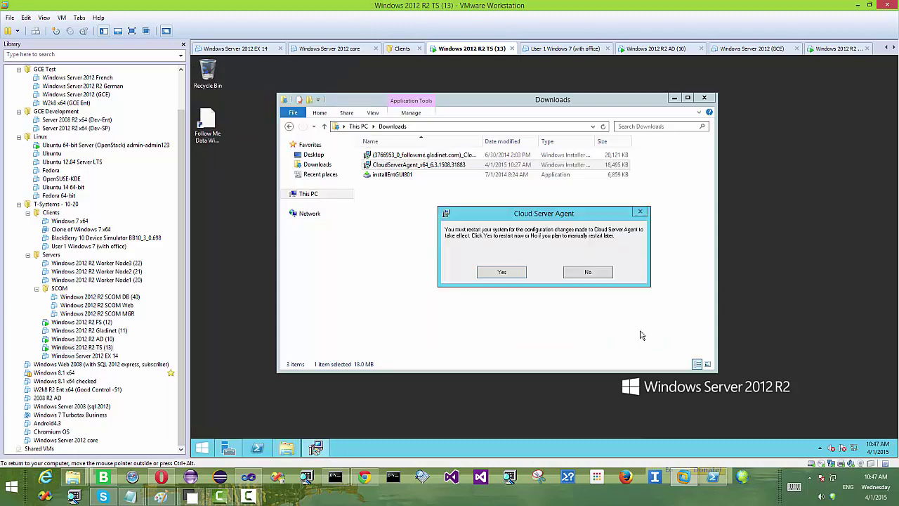
click(499, 274)
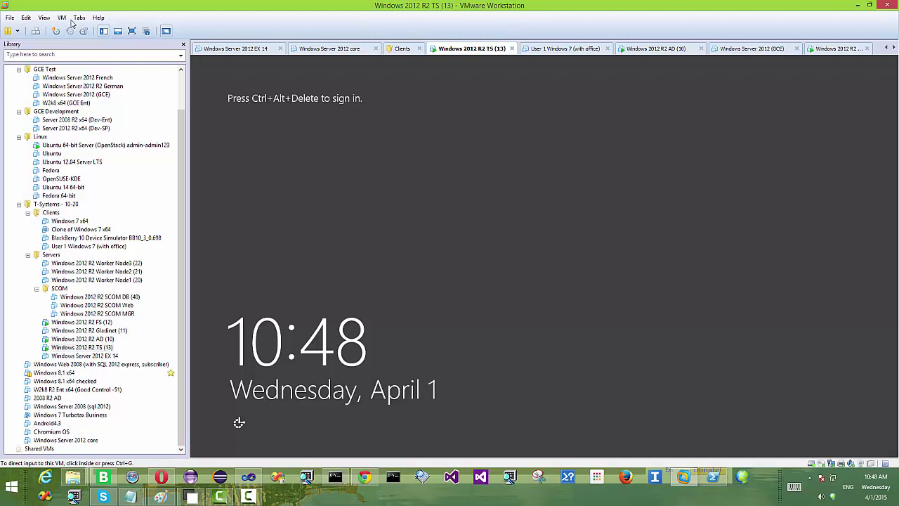
Step: Send Ctrl+Alt+Del and sign in with the domain administrator account and its password
click(62, 18)
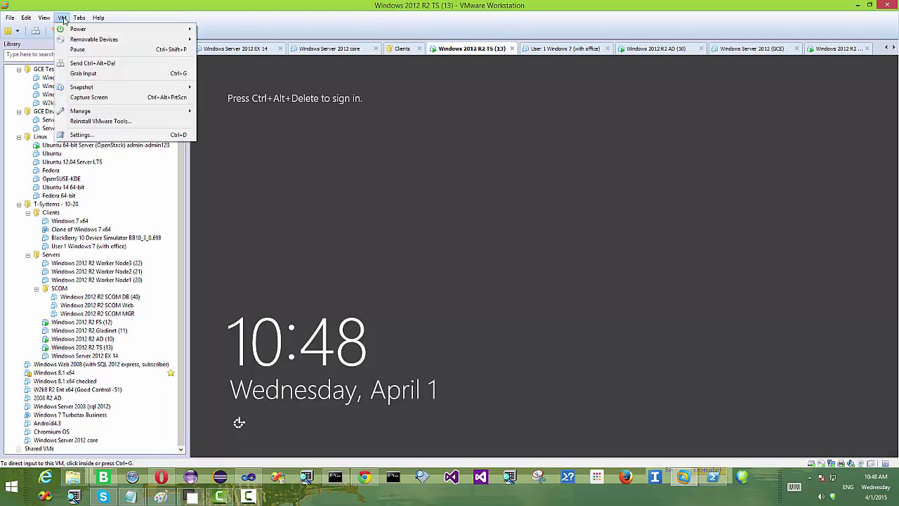
click(92, 62)
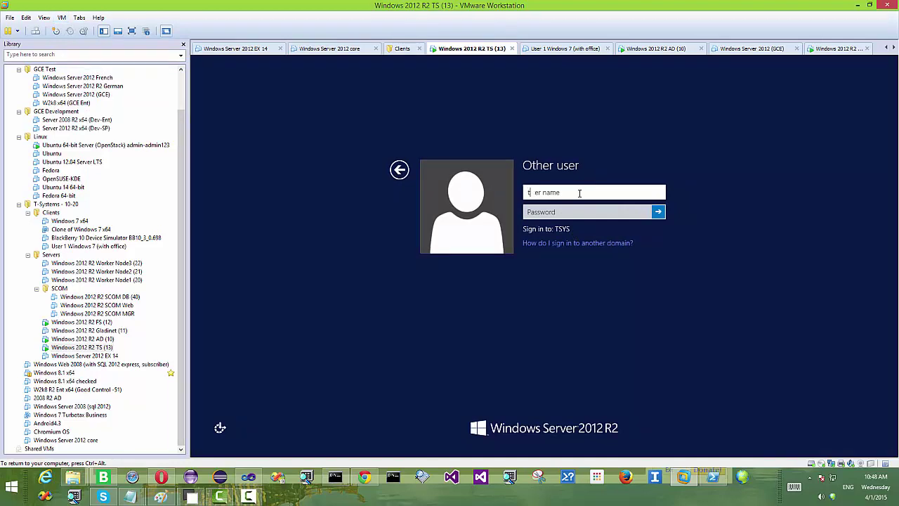
text(sys\administrator)
key(Tab)
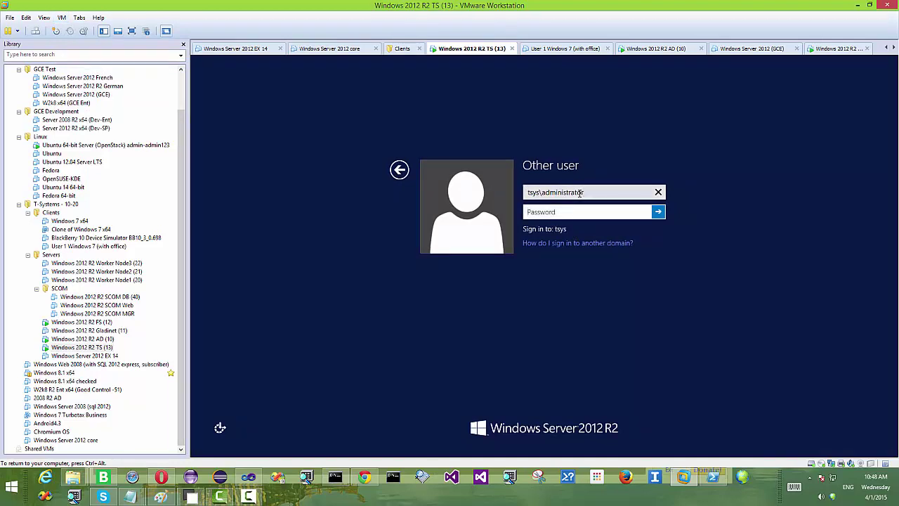
text(Pa$)
key(Return)
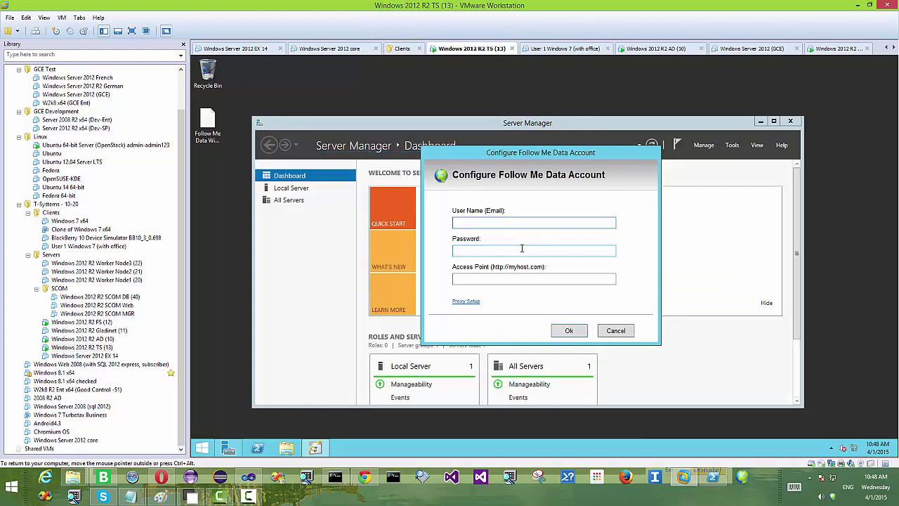
click(491, 280)
text(http://)
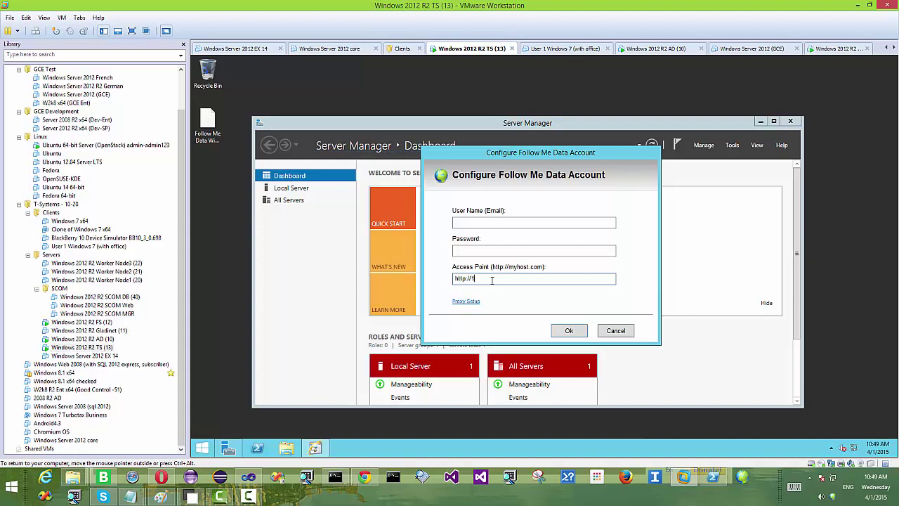
text(192.168.2.112)
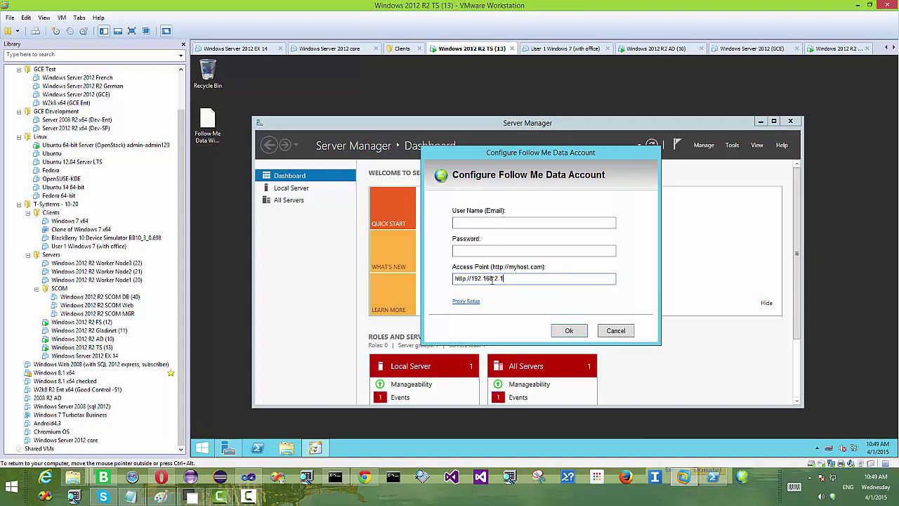
Step: Enter the Jerry Drive account e-mail and password, confirm the account, and return to Opera
click(478, 223)
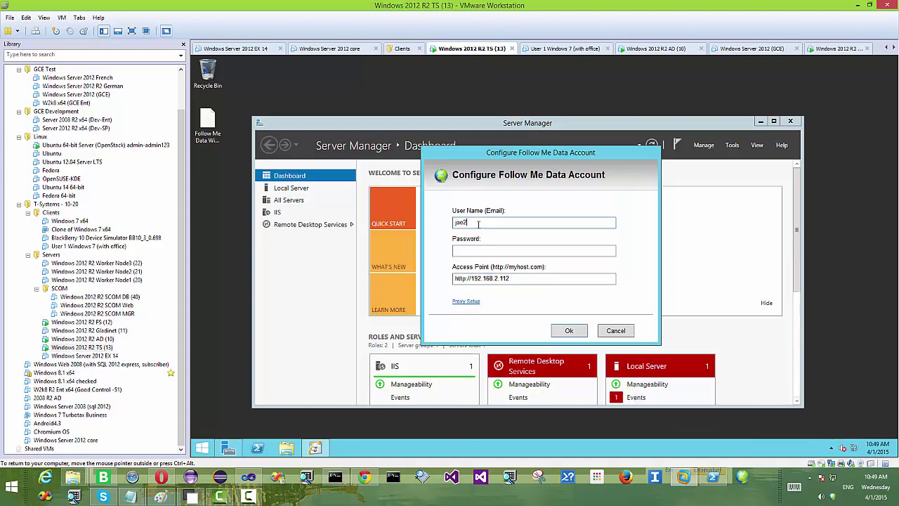
key(Tab)
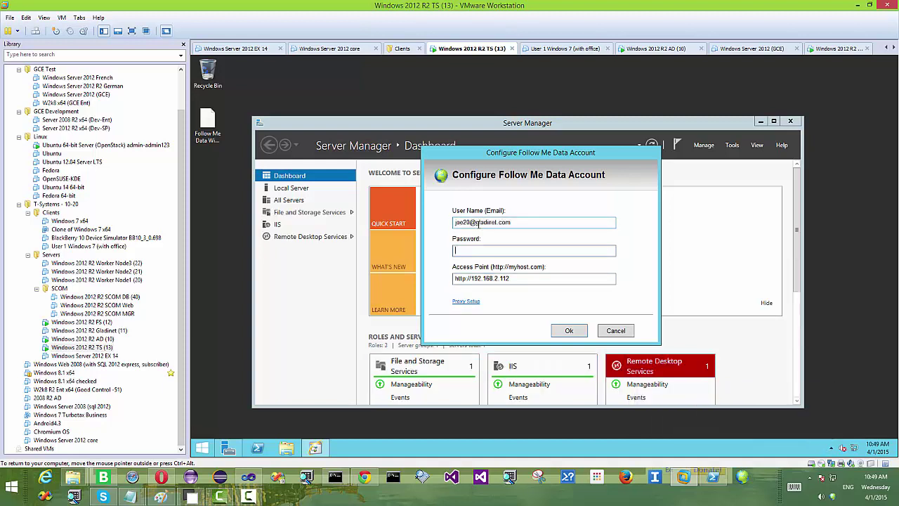
text(abc)
click(569, 330)
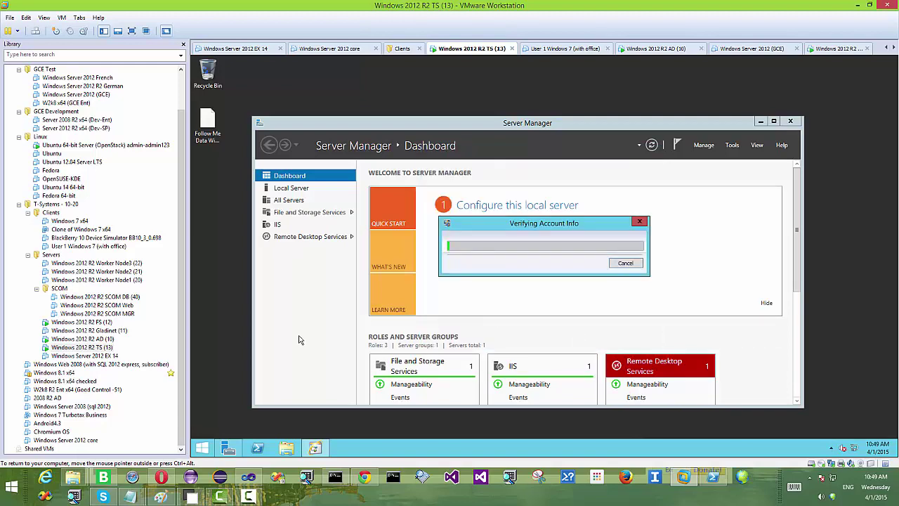
click(161, 480)
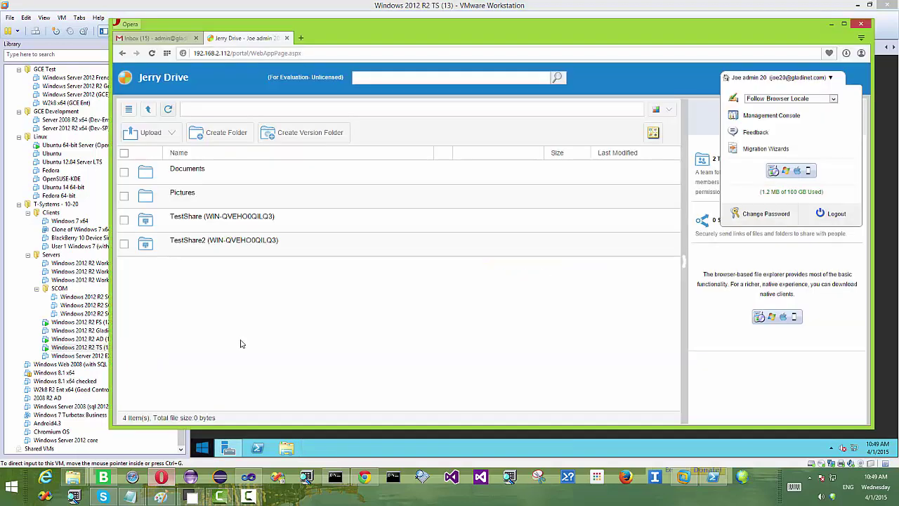
Step: View TestShare2 in Jerry Drive, check the console shows it attached from C:\TestShare2, and open This PC
click(234, 241)
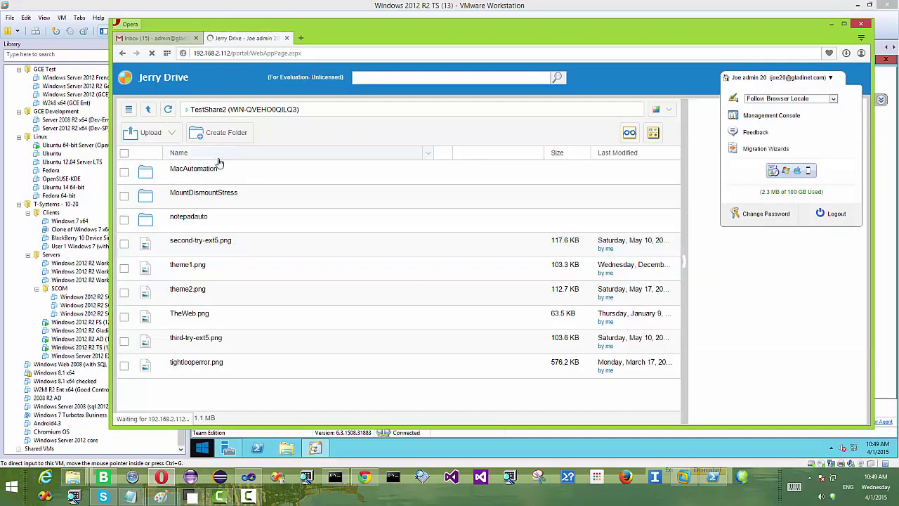
click(832, 24)
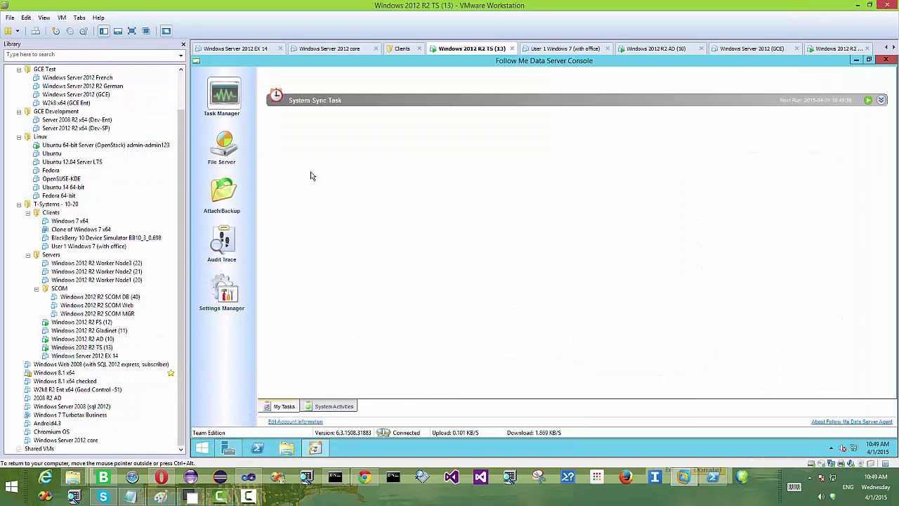
click(234, 153)
click(221, 208)
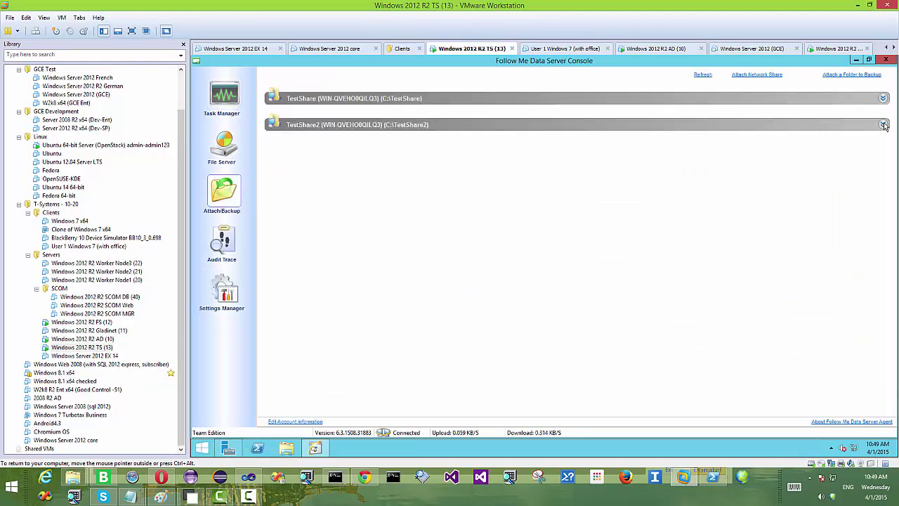
click(883, 124)
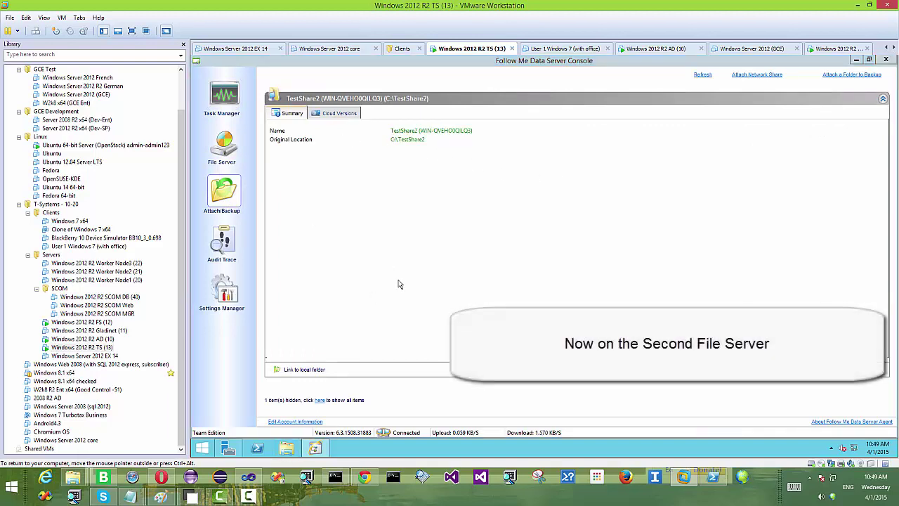
click(286, 450)
Step: Make a new folder named TestShare2_NewServerSync in the root of Local Disk (C:)
double_click(546, 257)
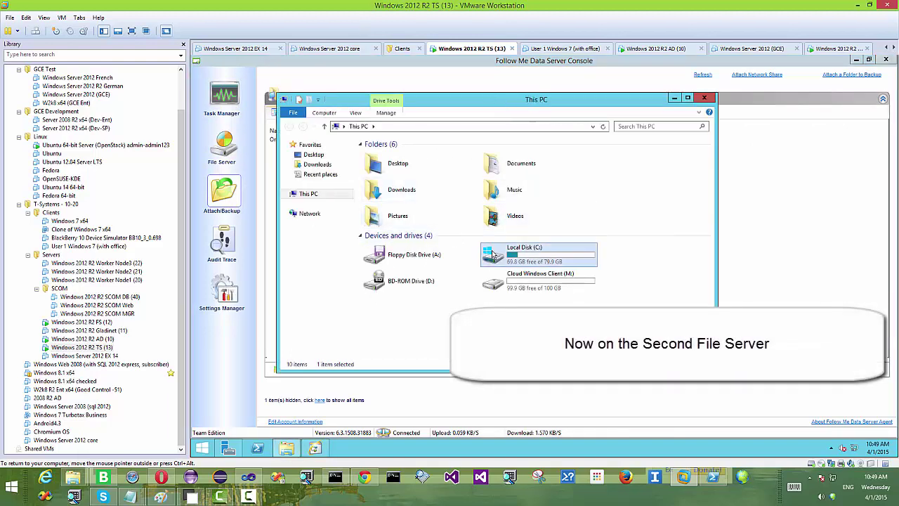
right_click(389, 235)
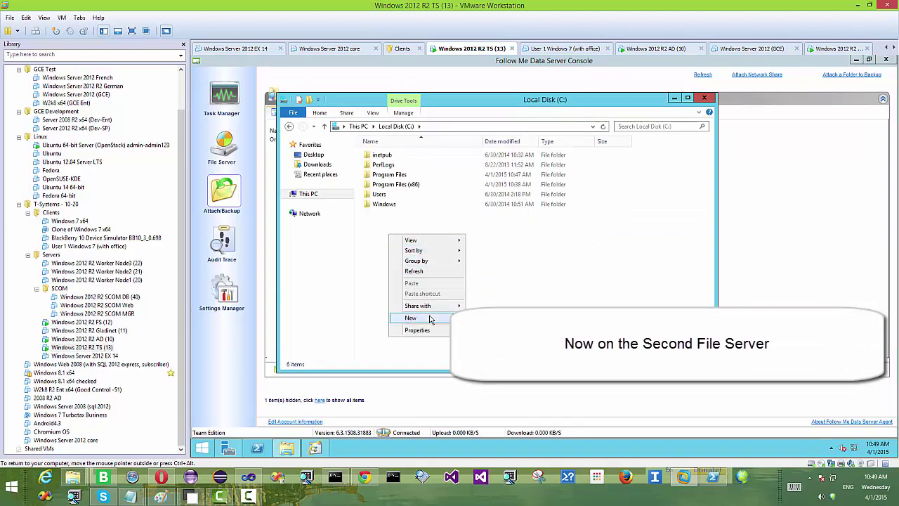
mouse_move(437, 319)
click(485, 317)
text(T)
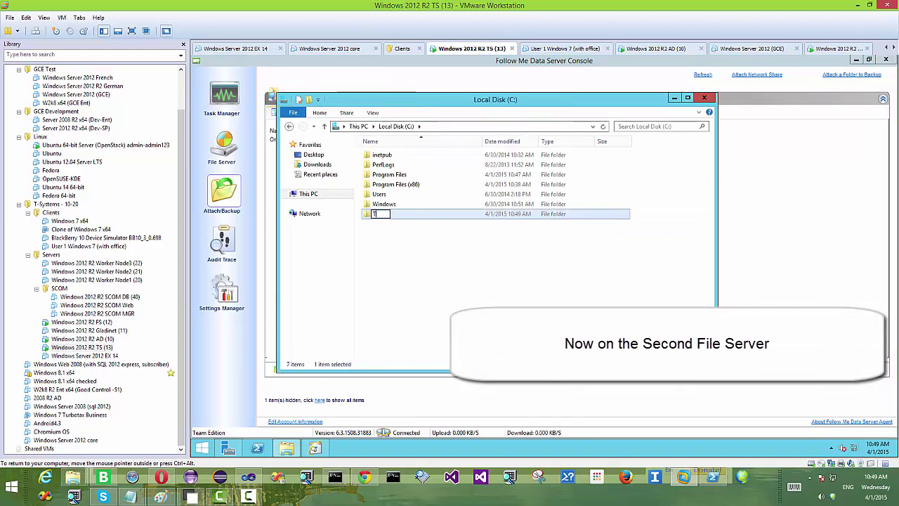
text(estShare2_NewS)
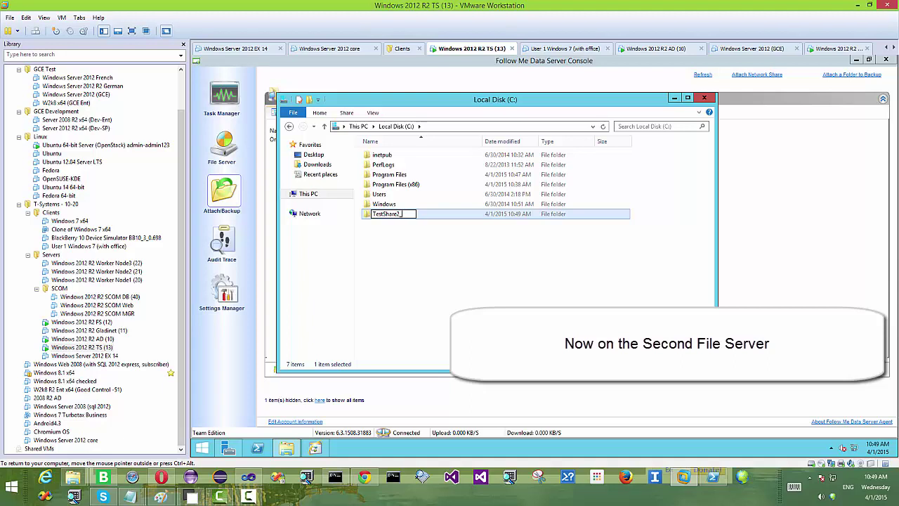
text(erverSync)
key(Return)
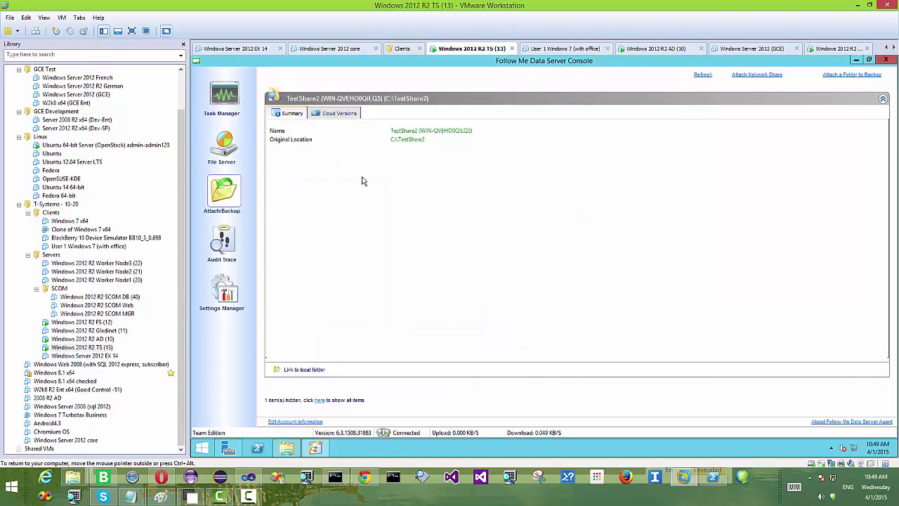
Step: Link TestShare2 to C:\TestShare2_NewServerSync, acknowledge the restart notice, and close the console
click(300, 372)
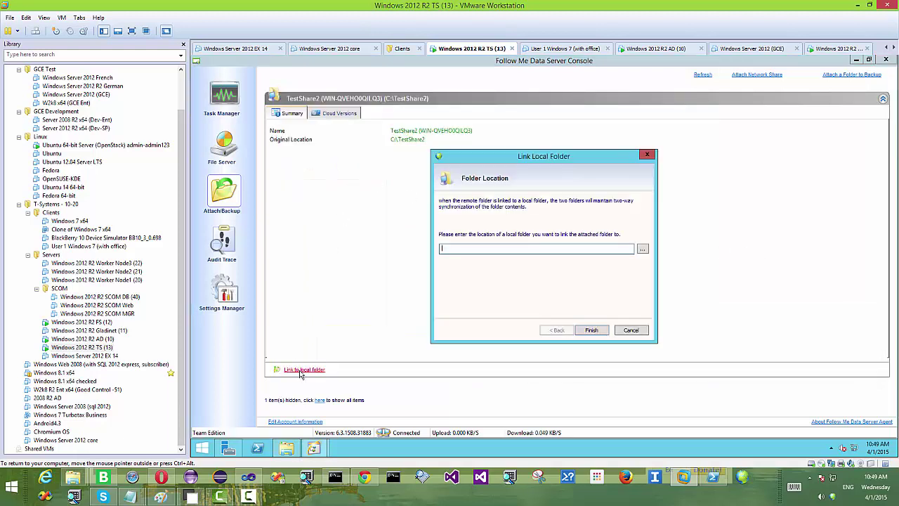
click(645, 252)
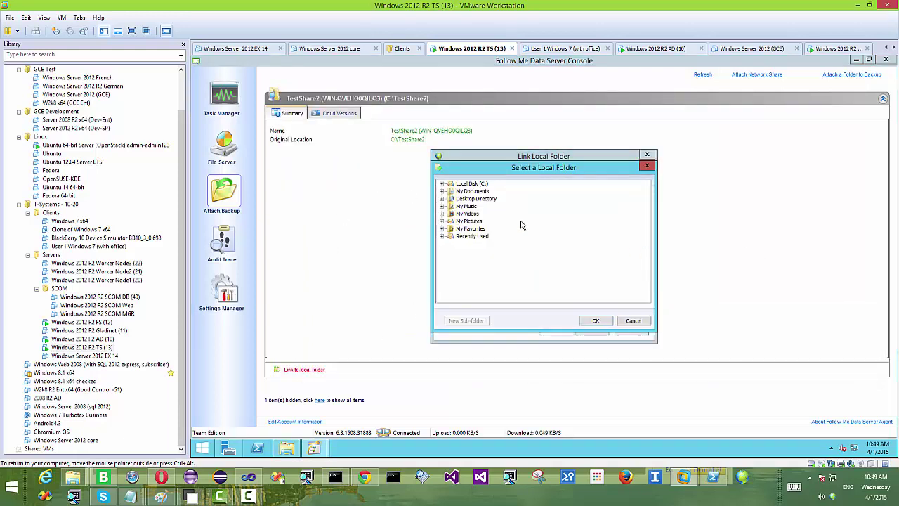
double_click(464, 184)
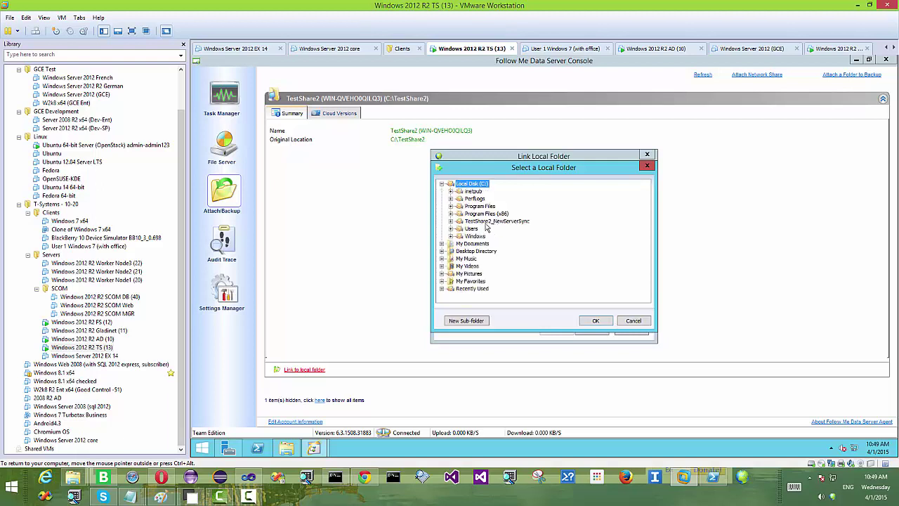
click(490, 221)
click(595, 321)
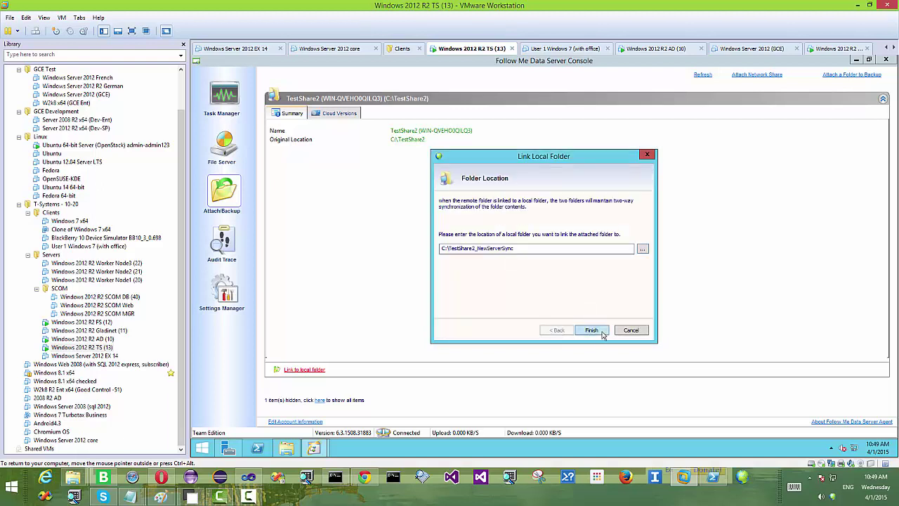
click(601, 335)
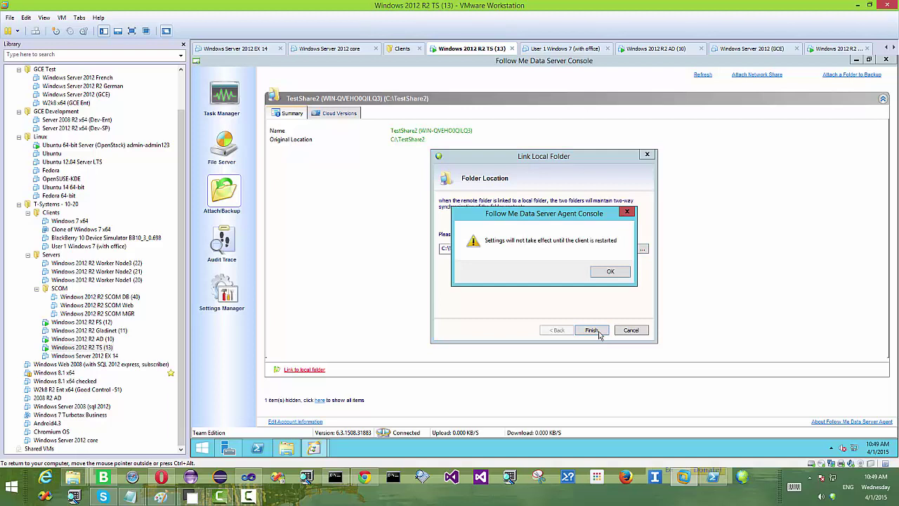
click(610, 272)
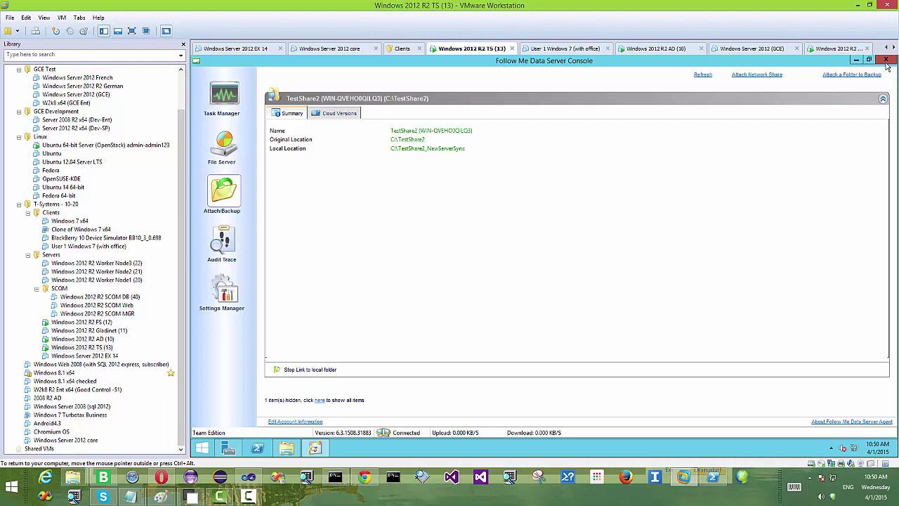
click(887, 62)
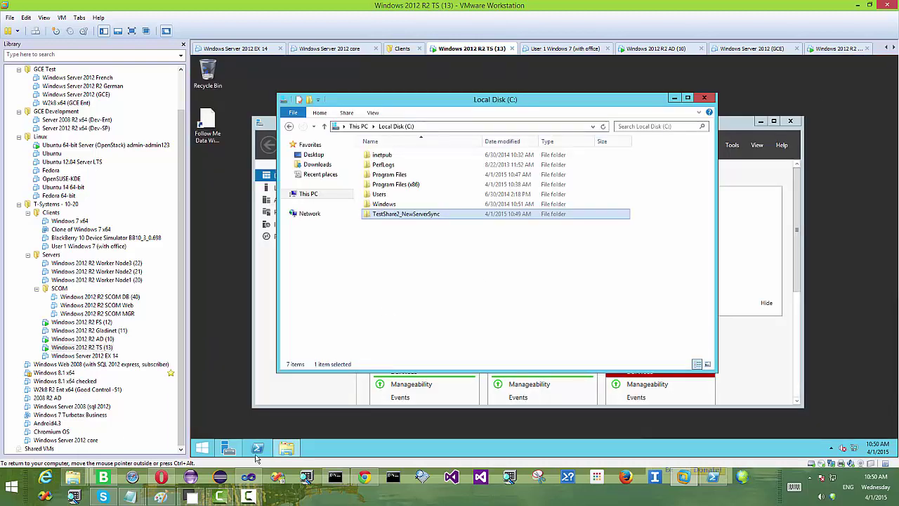
Step: Open the Services console through Control Panel's Administrative Tools
mouse_move(227, 450)
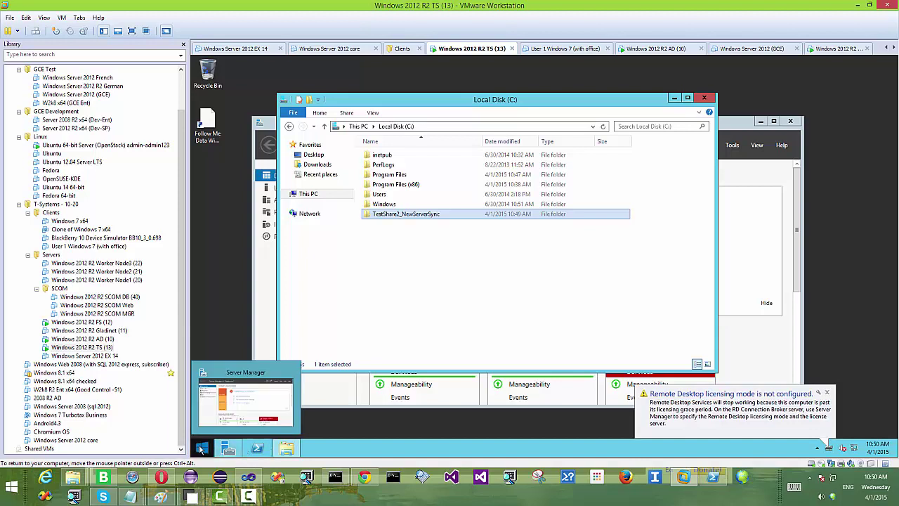
right_click(202, 448)
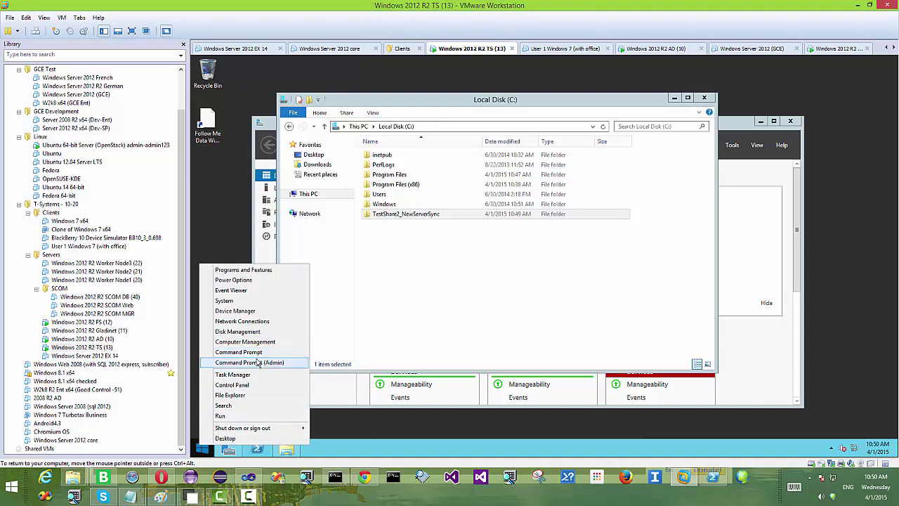
click(251, 385)
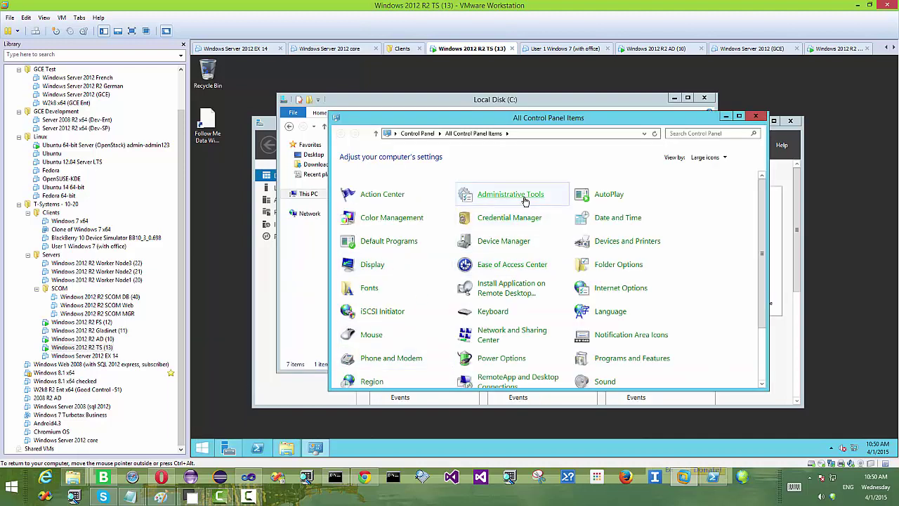
click(526, 201)
scroll(527, 235, down, 1)
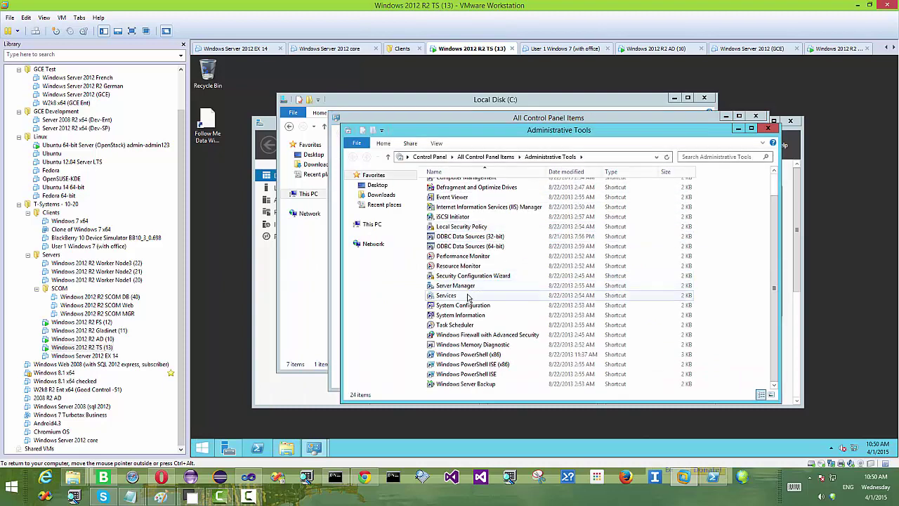
double_click(458, 298)
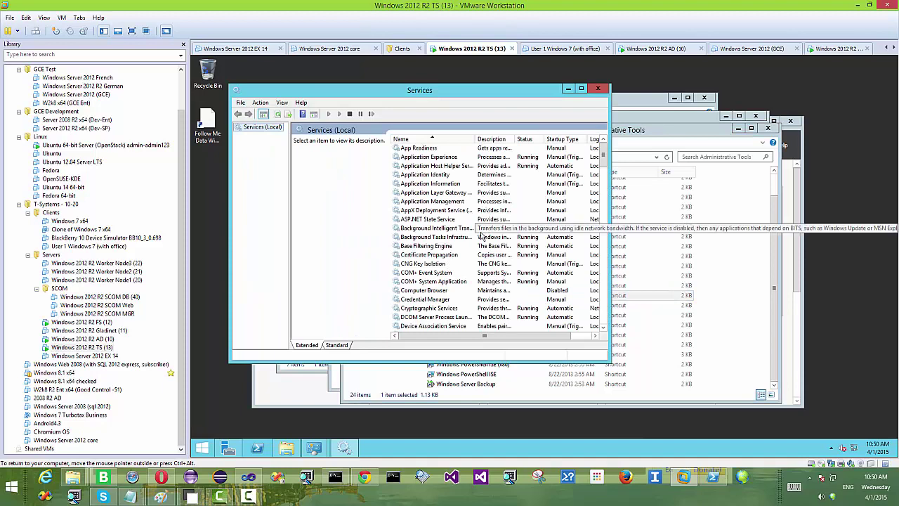
Step: Restart the Gladinet Cloud Access Service and open a new File Explorer window
click(442, 268)
scroll(441, 269, down, 7)
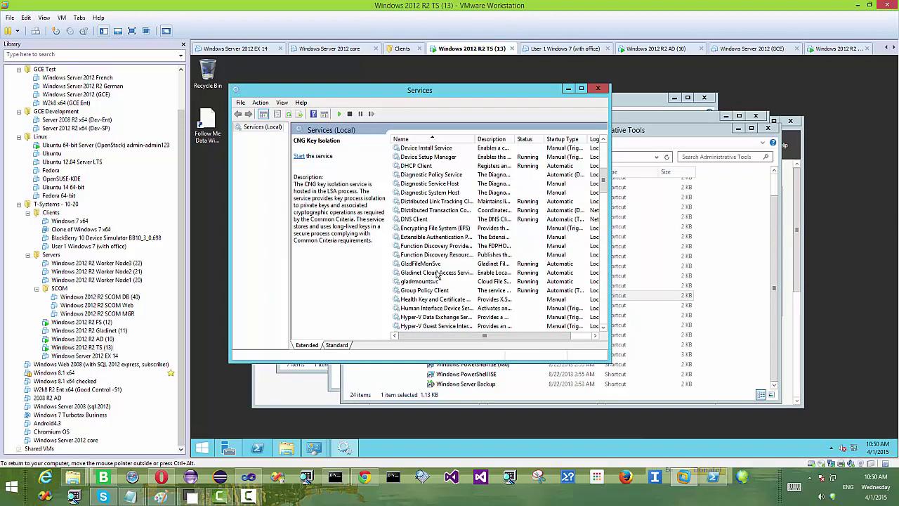
click(437, 274)
right_click(438, 273)
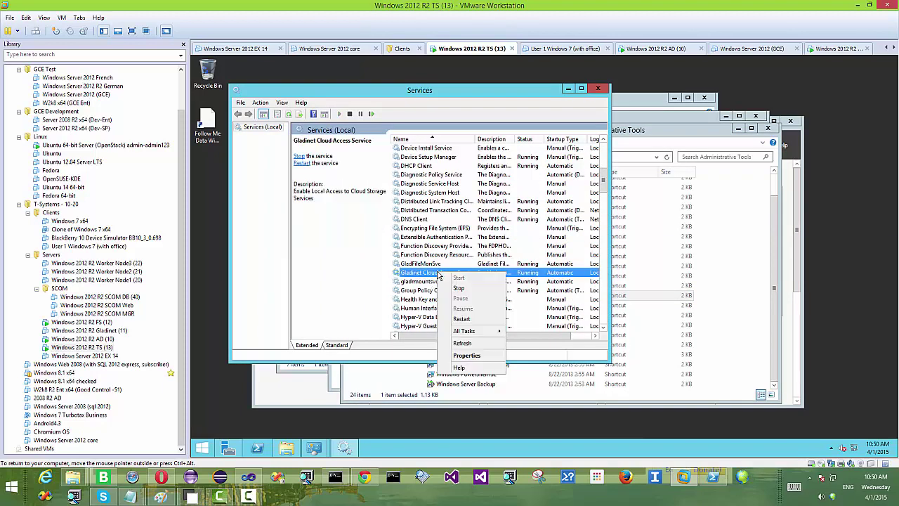
click(467, 320)
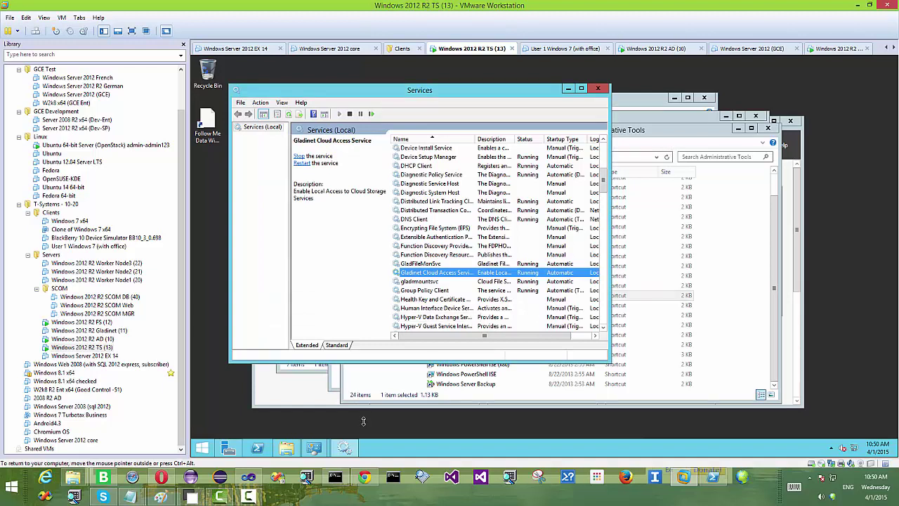
click(288, 450)
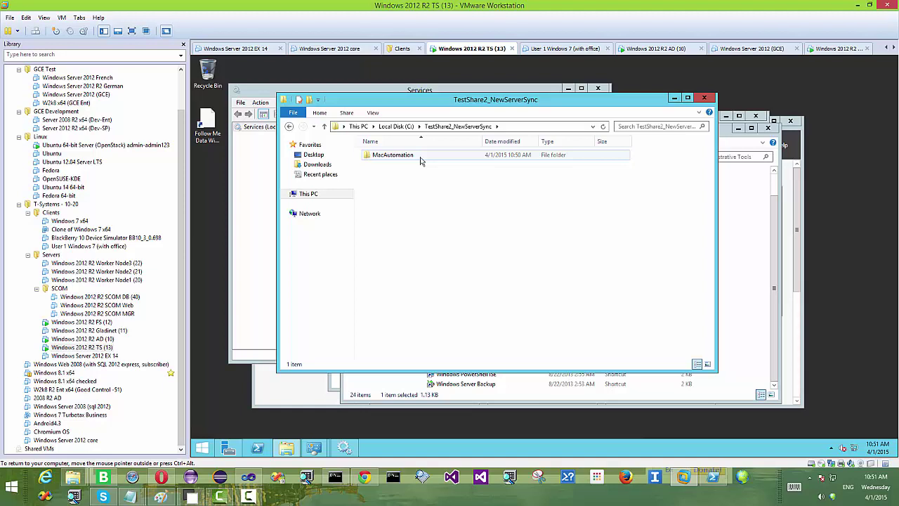
Step: Refresh the TestShare2_NewServerSync folder twice so the newly synced items appear
right_click(462, 203)
click(488, 240)
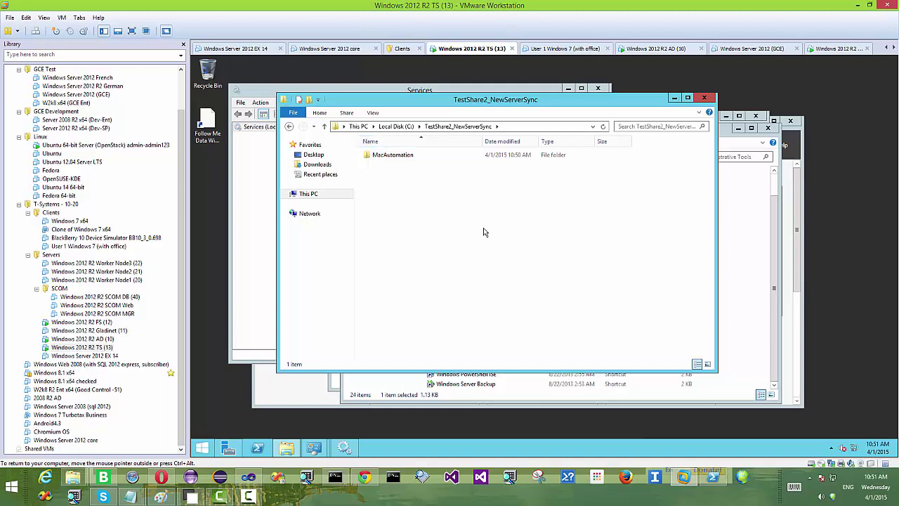
right_click(442, 203)
click(494, 240)
Step: Move the Explorer window aside, minimize Services, and return to the desktop via Start
drag(545, 99, 675, 146)
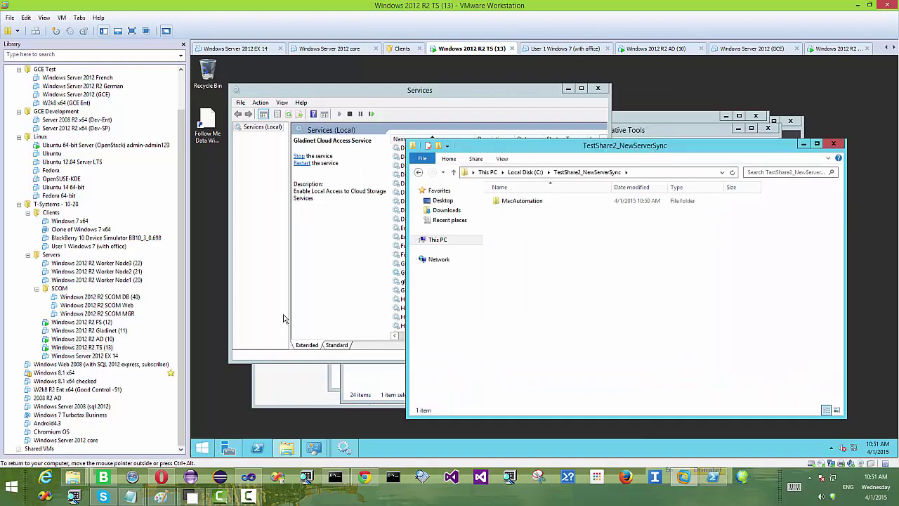
click(569, 89)
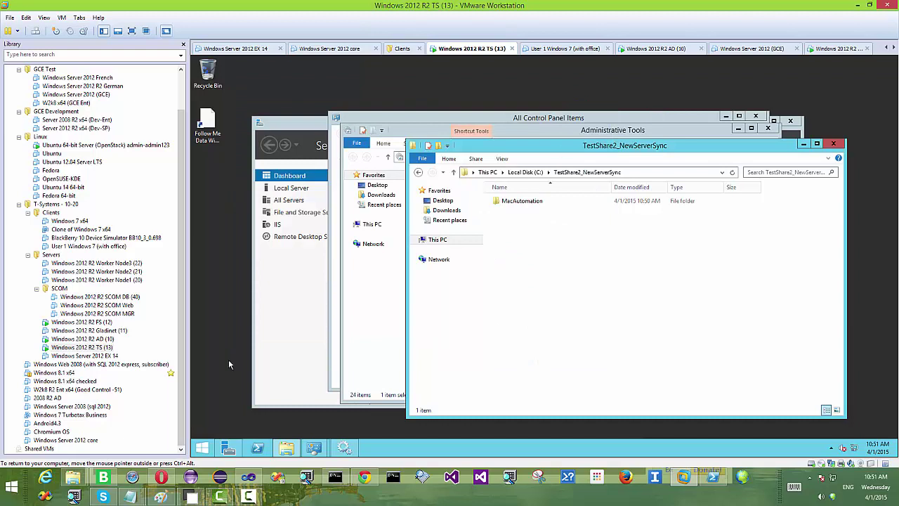
click(201, 449)
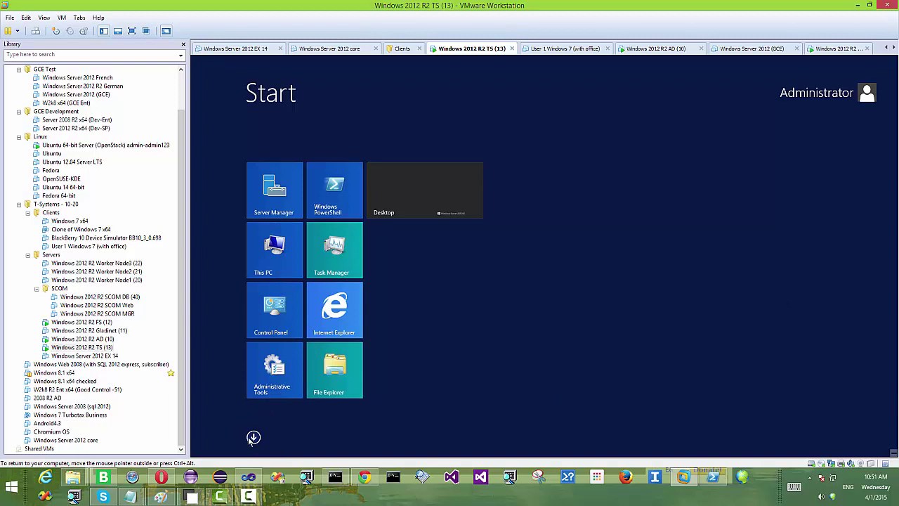
click(422, 188)
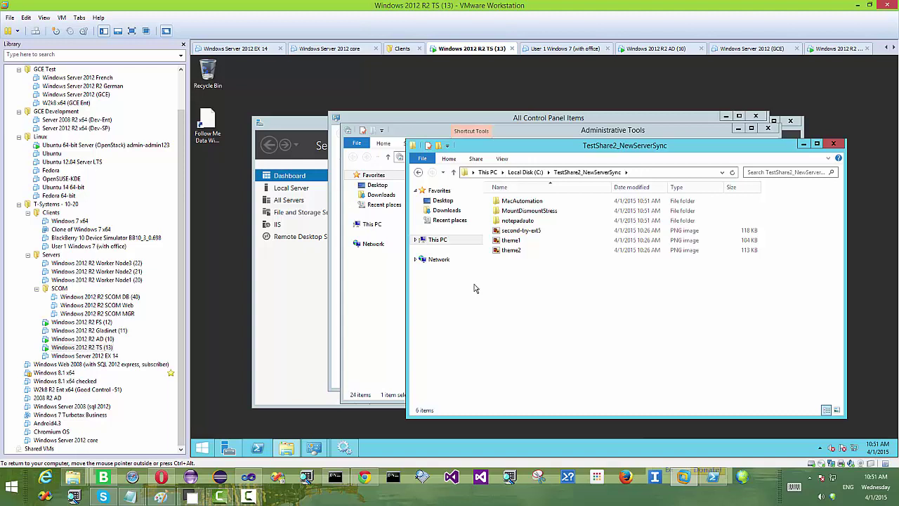
Step: Create a folder named Folder_CreatedFromSecondServer in TestShare2_NewServerSync and open it
right_click(634, 345)
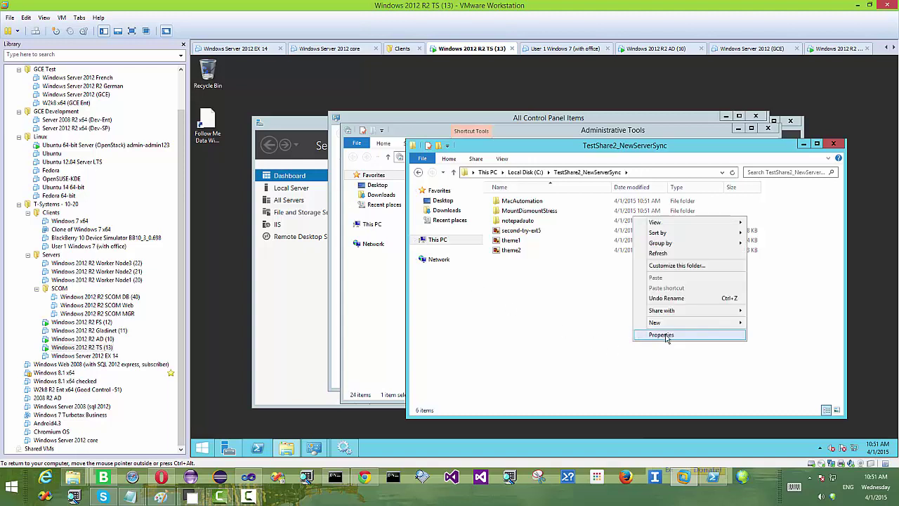
mouse_move(692, 325)
click(769, 322)
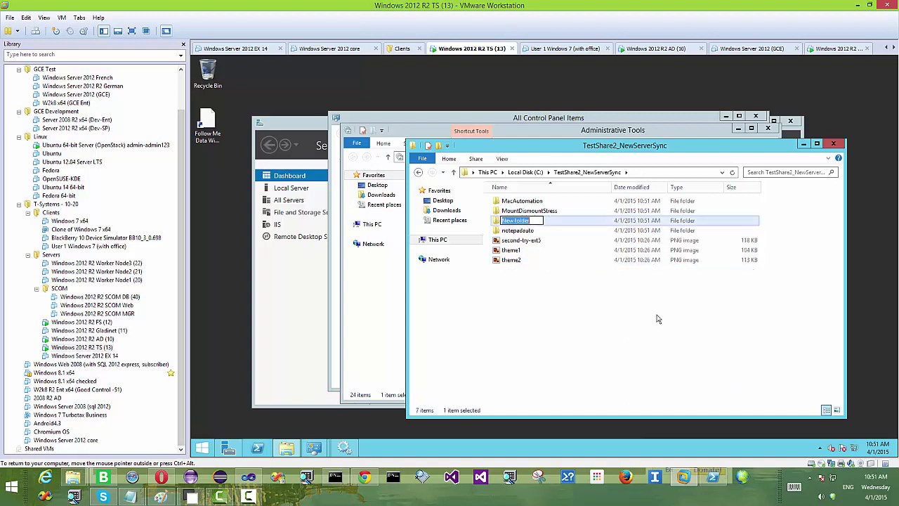
text(Folder_Cl)
text(eatedF)
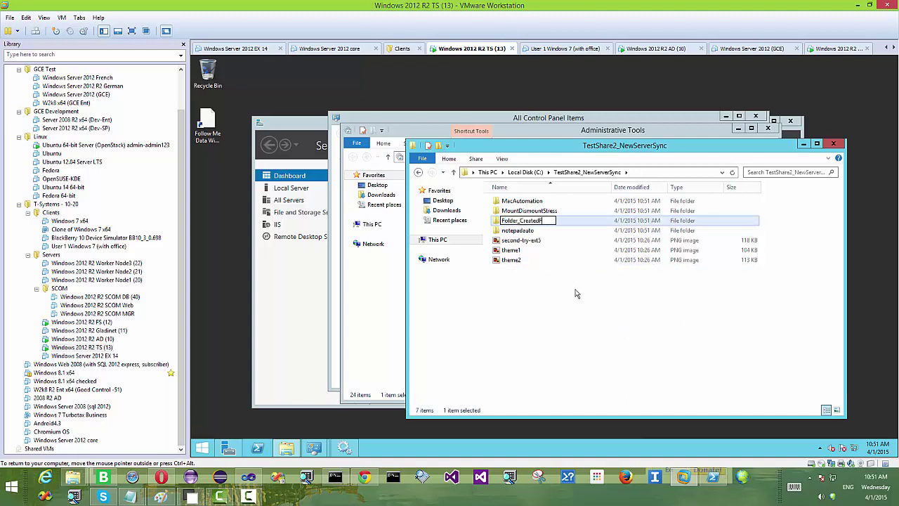
text(romSecondSer)
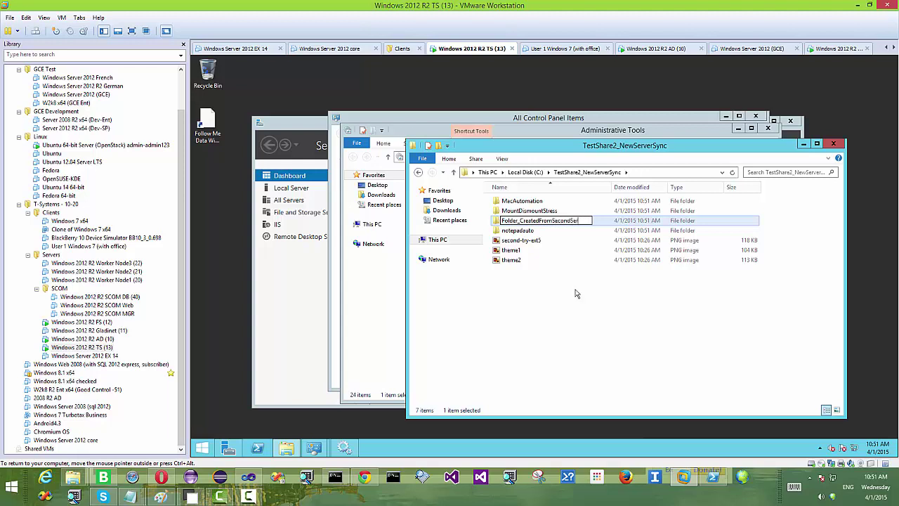
text(ver)
key(Return)
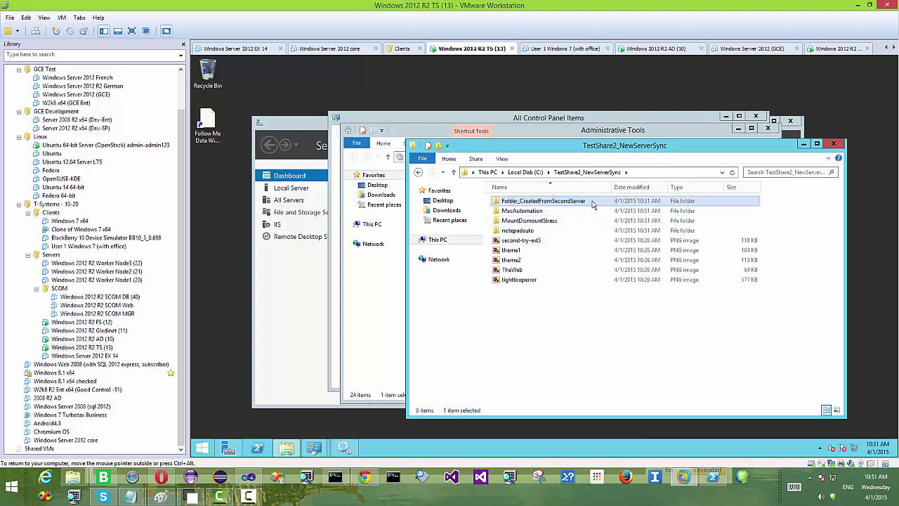
double_click(592, 204)
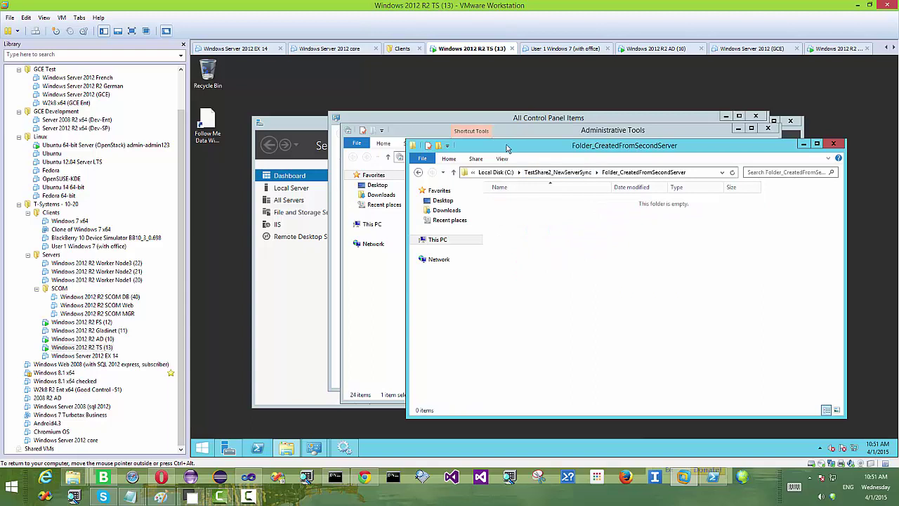
Step: Open a second File Explorer window and navigate to C:\Windows
drag(507, 148, 526, 143)
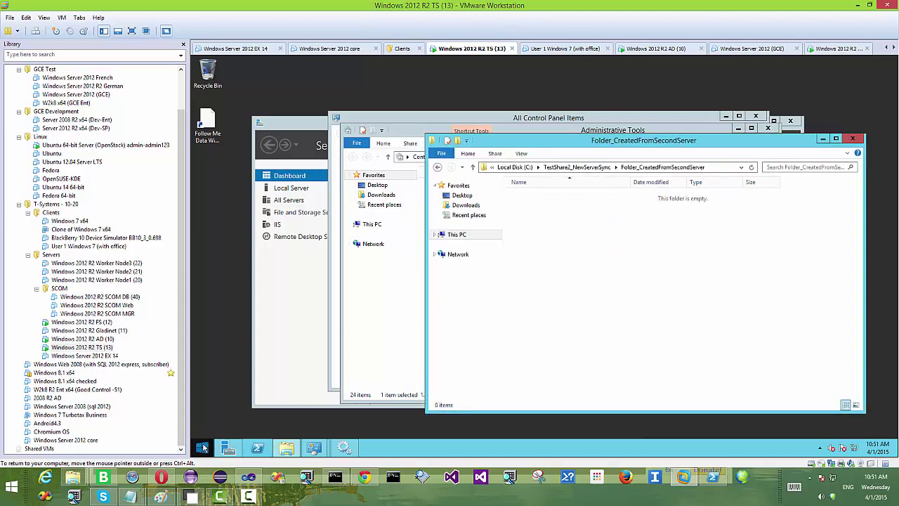
mouse_move(287, 450)
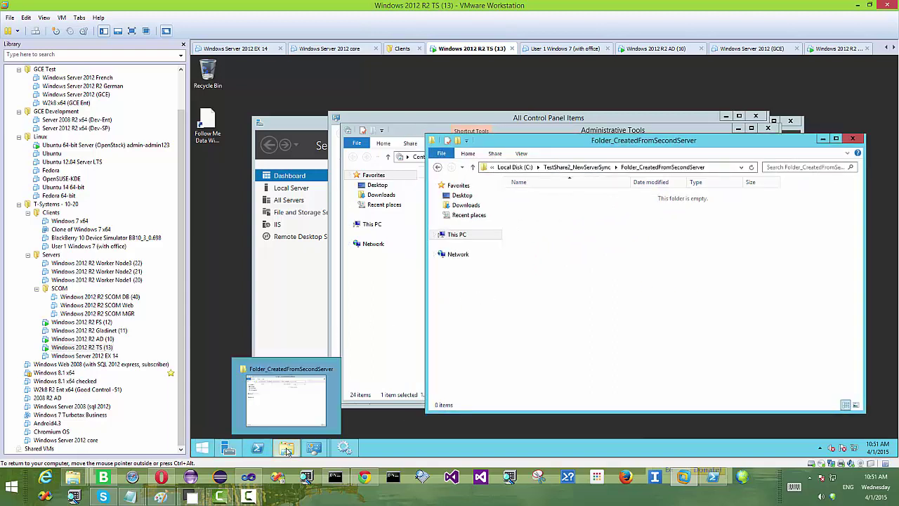
right_click(291, 450)
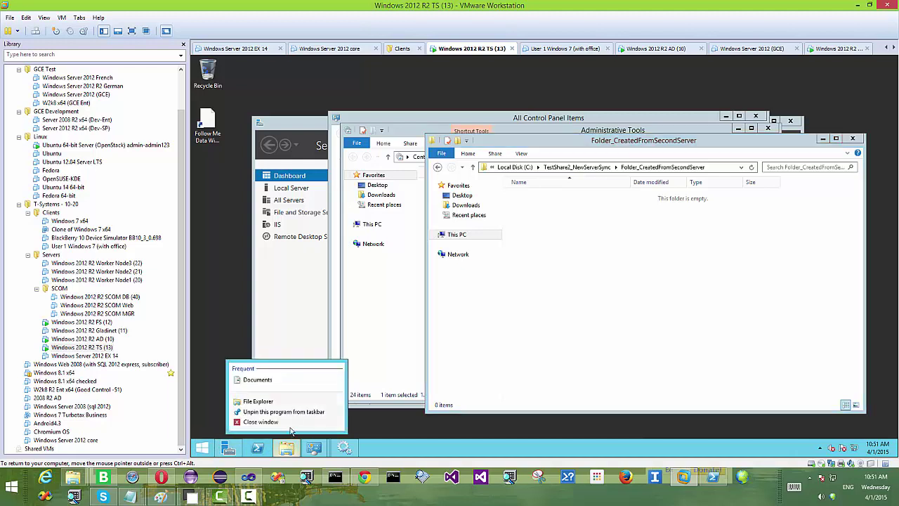
click(267, 401)
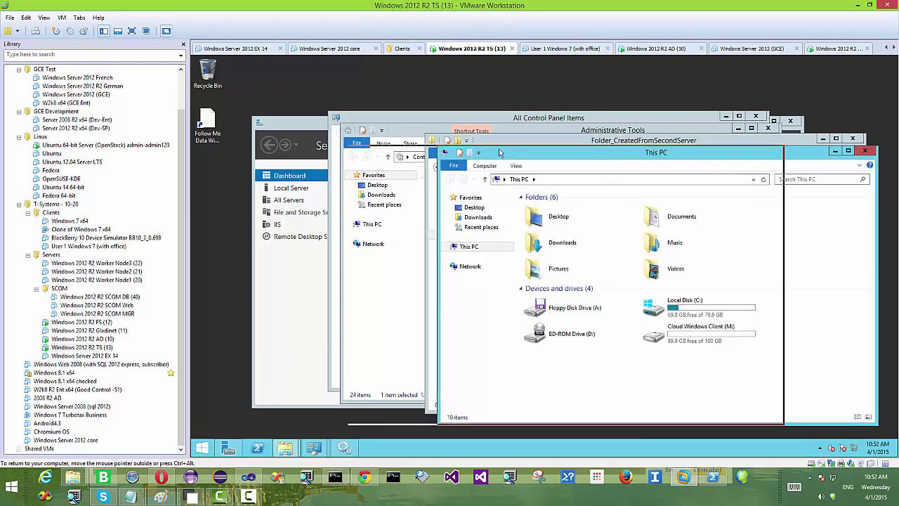
drag(610, 160, 423, 154)
double_click(550, 303)
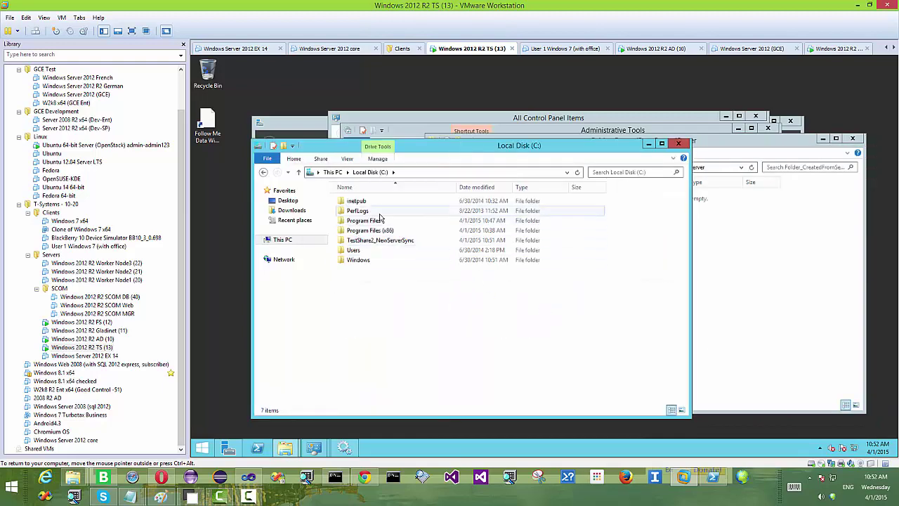
double_click(363, 260)
scroll(589, 263, down, 5)
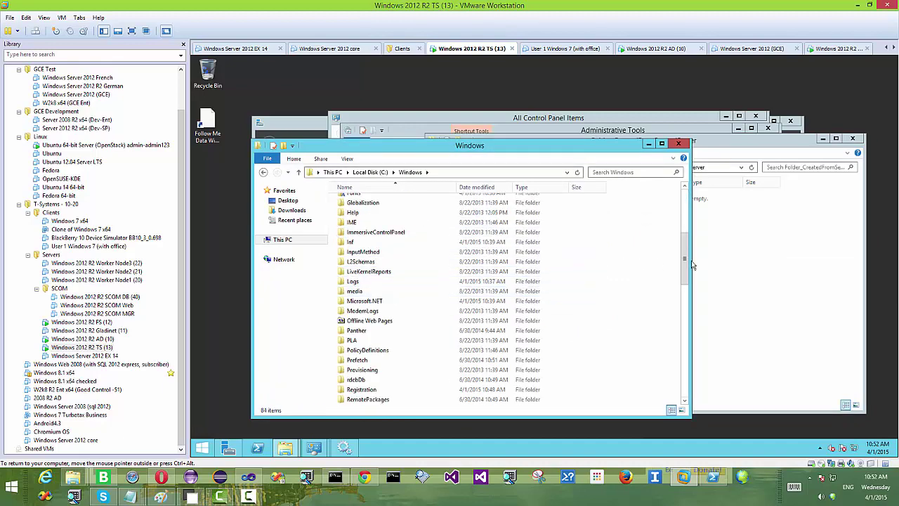
Step: Drag the four files ServerDataCenter through setuperr into Folder_CreatedFromSecondServer, then return to TestShare2_NewServerSync
drag(685, 264, 660, 364)
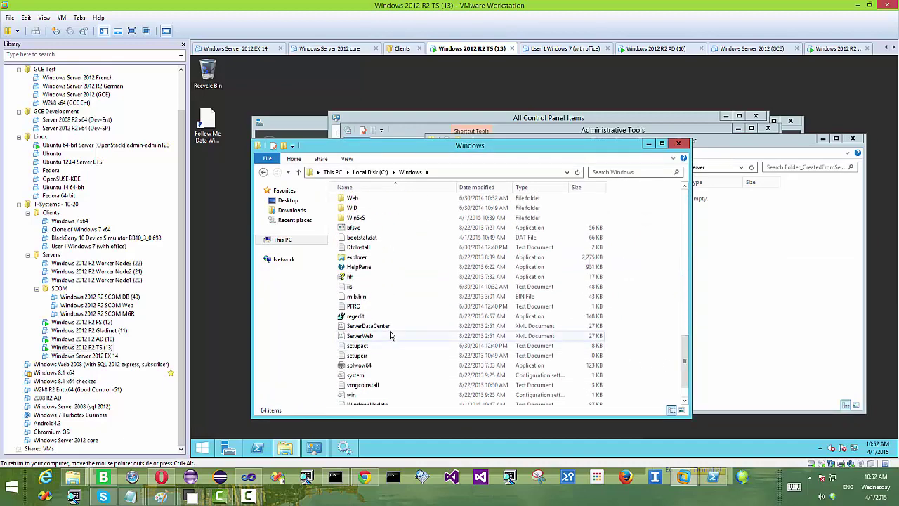
click(366, 326)
shift+click(367, 356)
drag(366, 356, 784, 342)
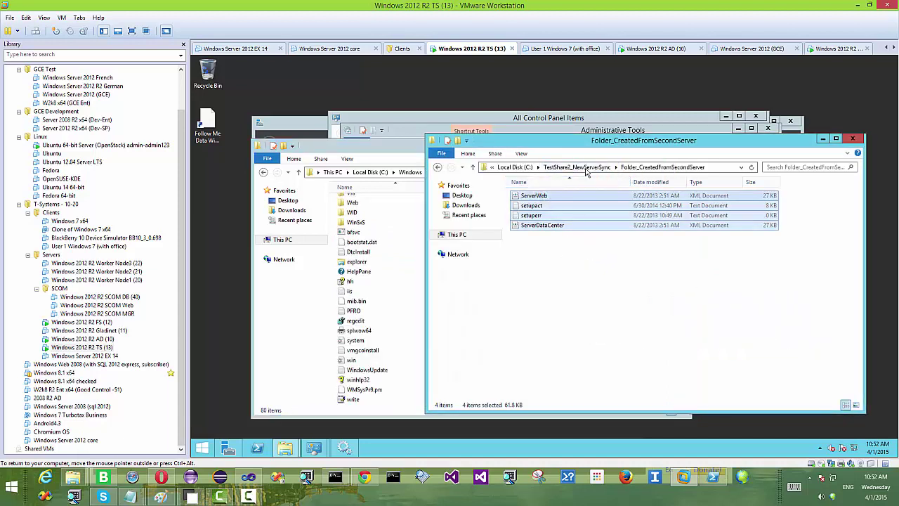
click(604, 168)
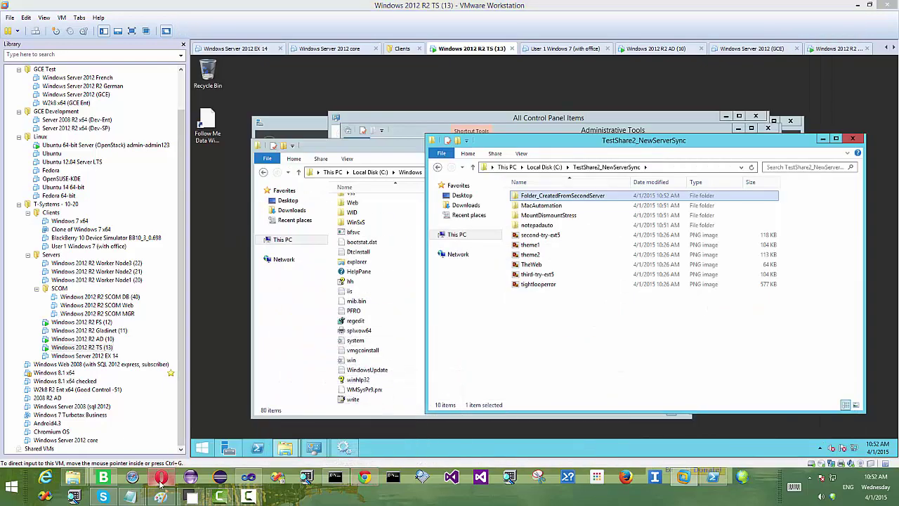
Step: In Jerry Drive, refresh TestShare2 and open Folder_CreatedFromSecondServer to check its synced files
click(161, 480)
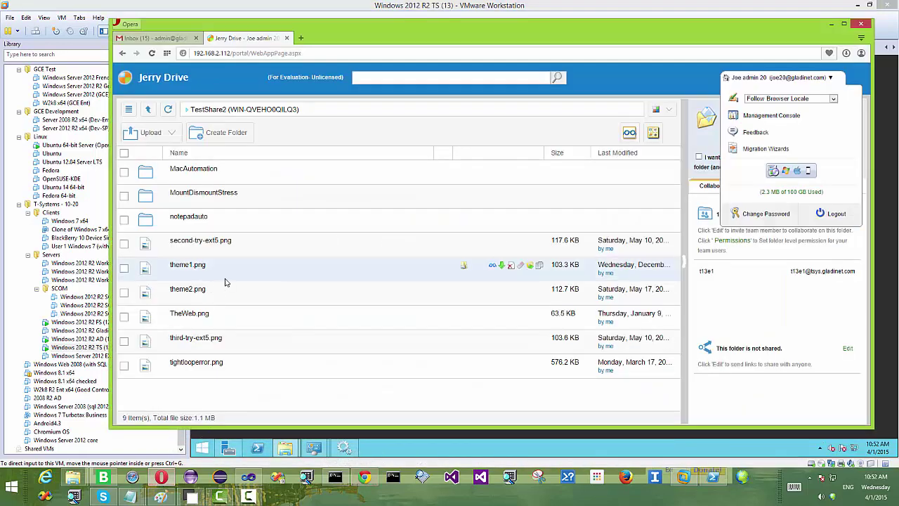
click(167, 113)
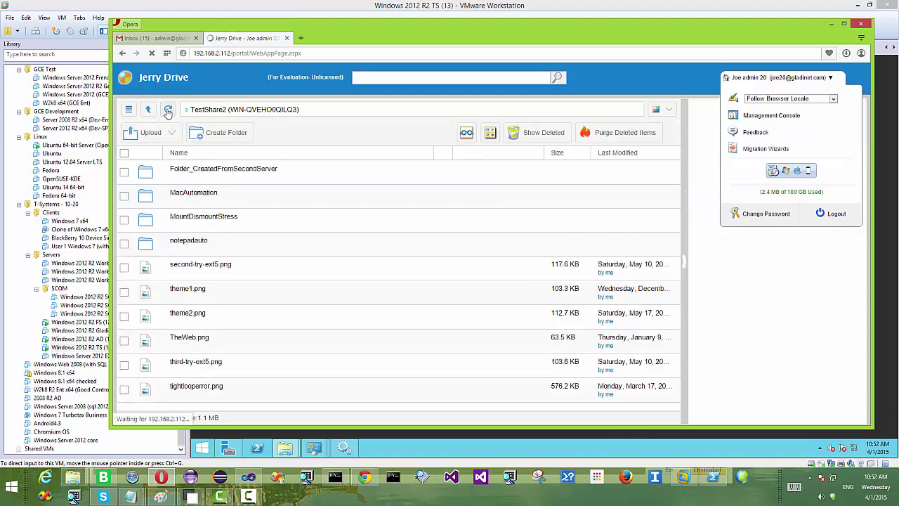
click(272, 175)
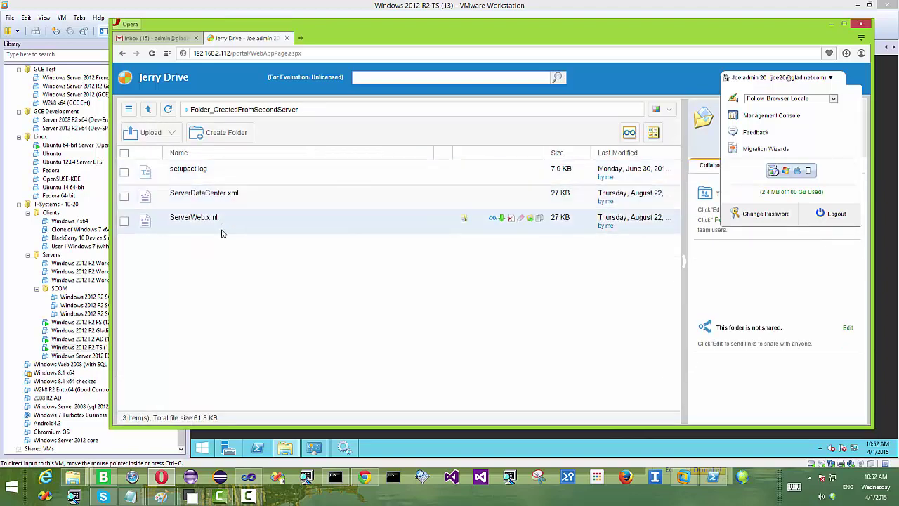
click(135, 13)
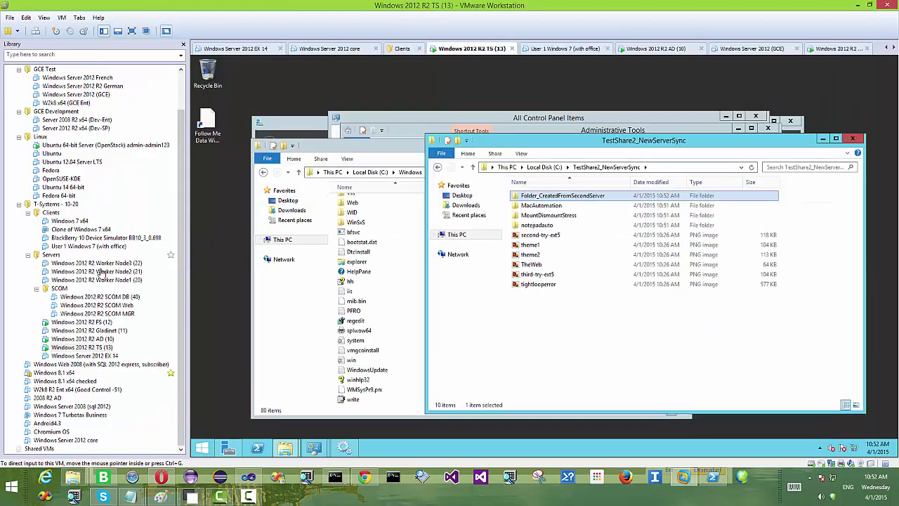
Step: Unlock and sign in to Windows 2012 R2 FS (12), then open TestShare2\Folder_CreatedFromSecondServer
click(90, 323)
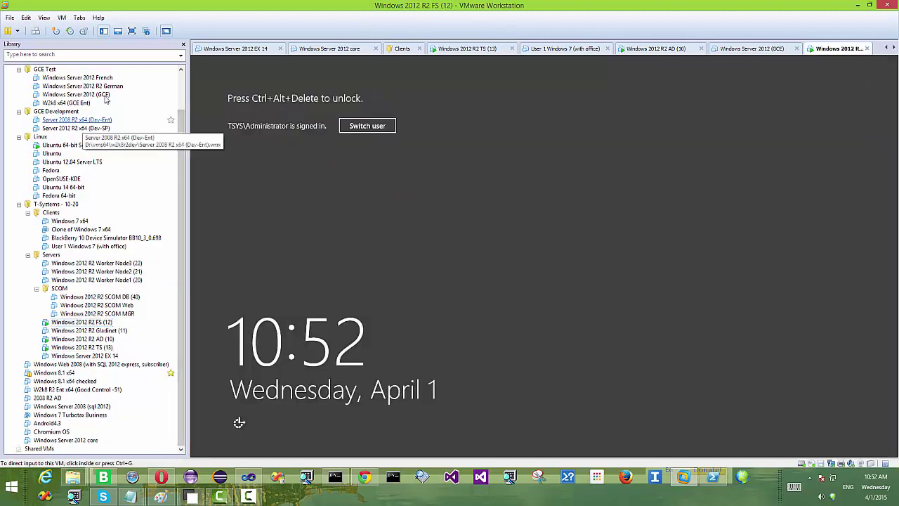
click(63, 17)
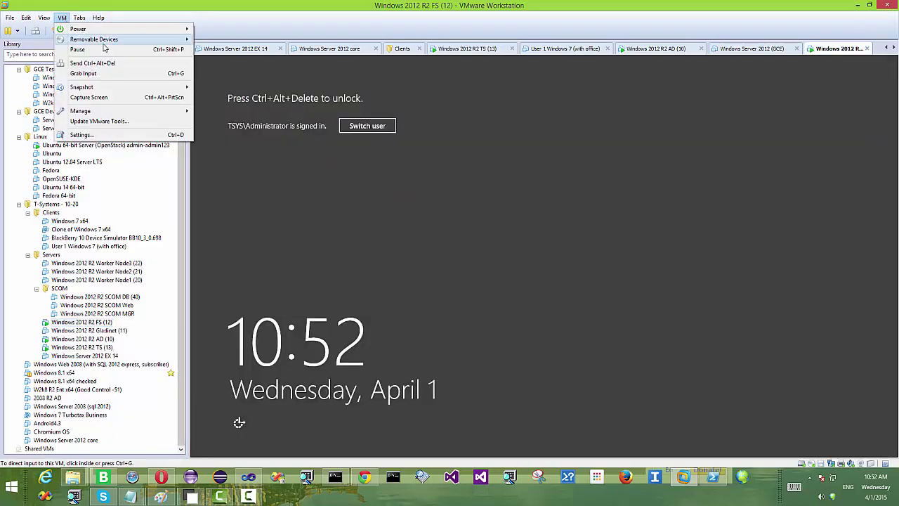
mouse_move(122, 33)
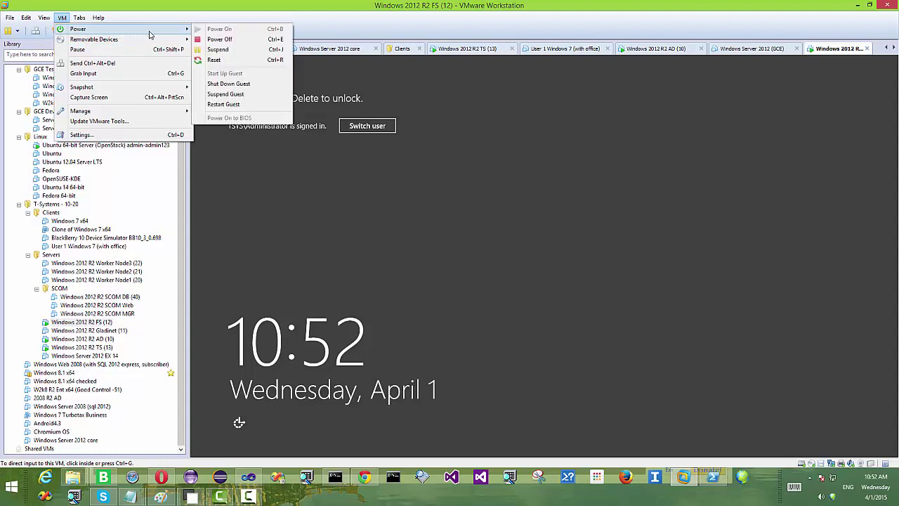
mouse_move(150, 39)
click(132, 63)
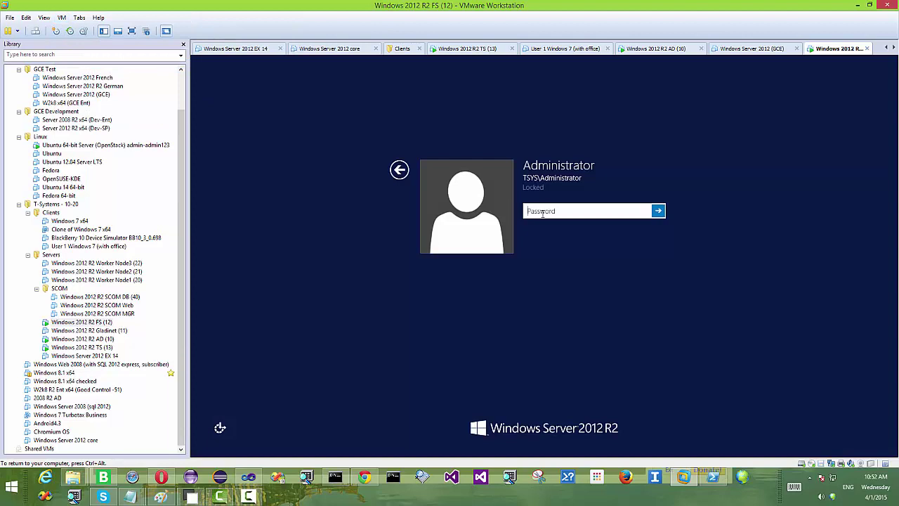
text(Pa)
key(Return)
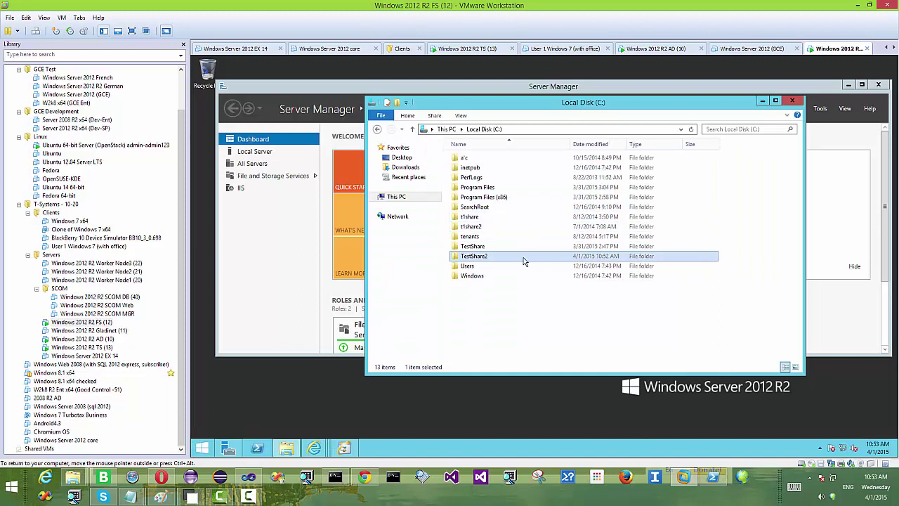
double_click(524, 257)
double_click(522, 159)
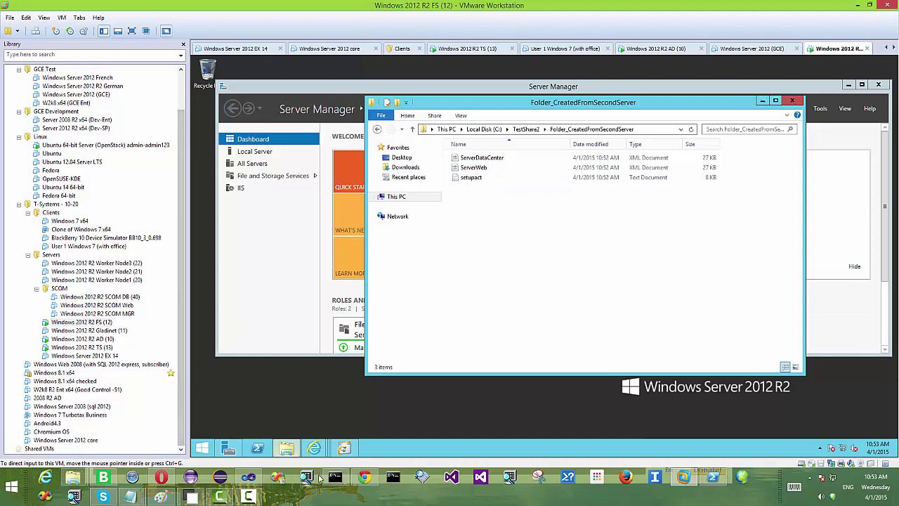
Step: Launch Paint with mspaint from the Run prompt and enlarge its window
right_click(11, 486)
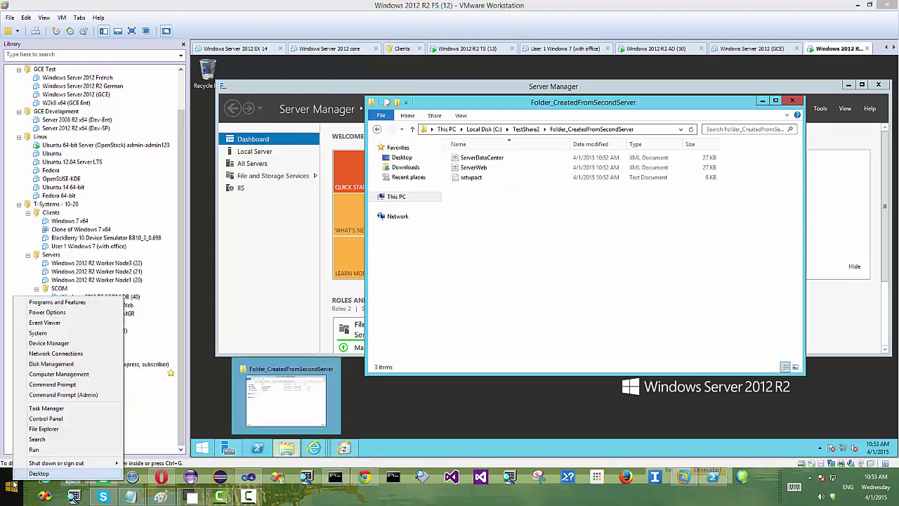
click(39, 454)
text(mspaint)
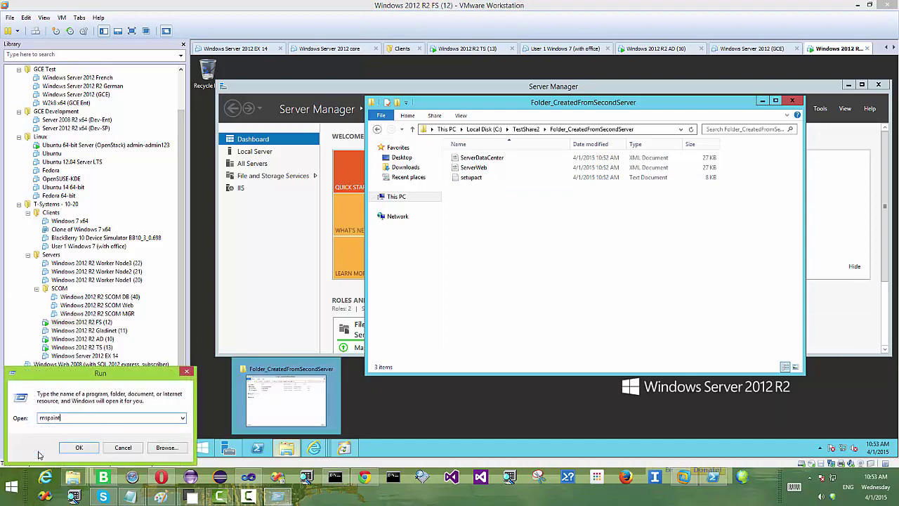
key(Return)
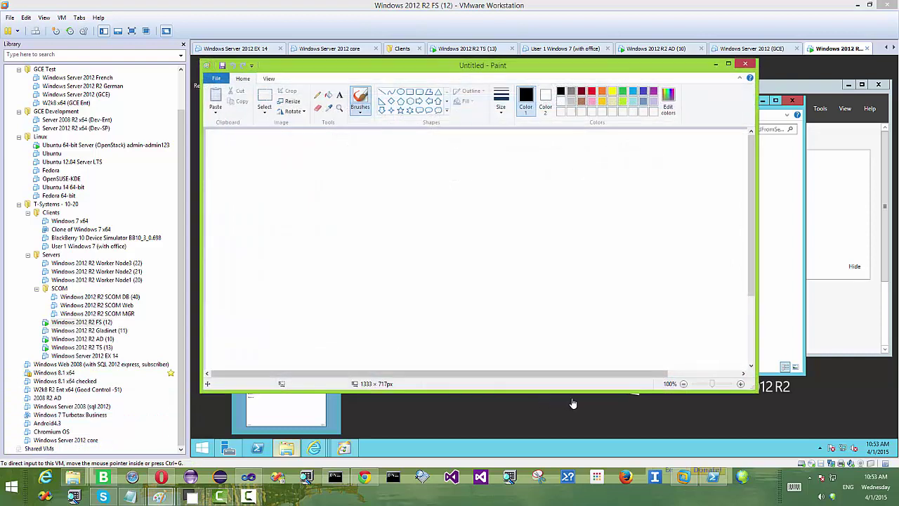
mouse_move(757, 390)
mouse_down()
mouse_move(819, 457)
mouse_move(833, 455)
mouse_up()
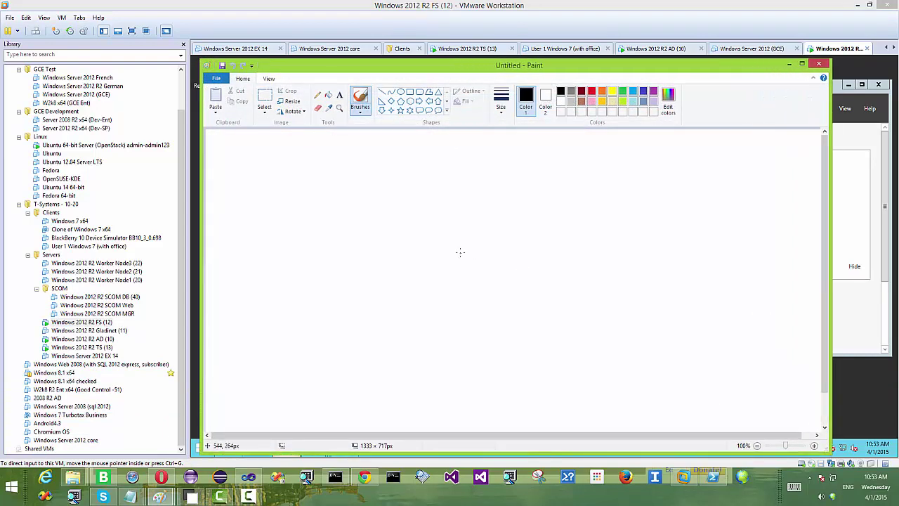